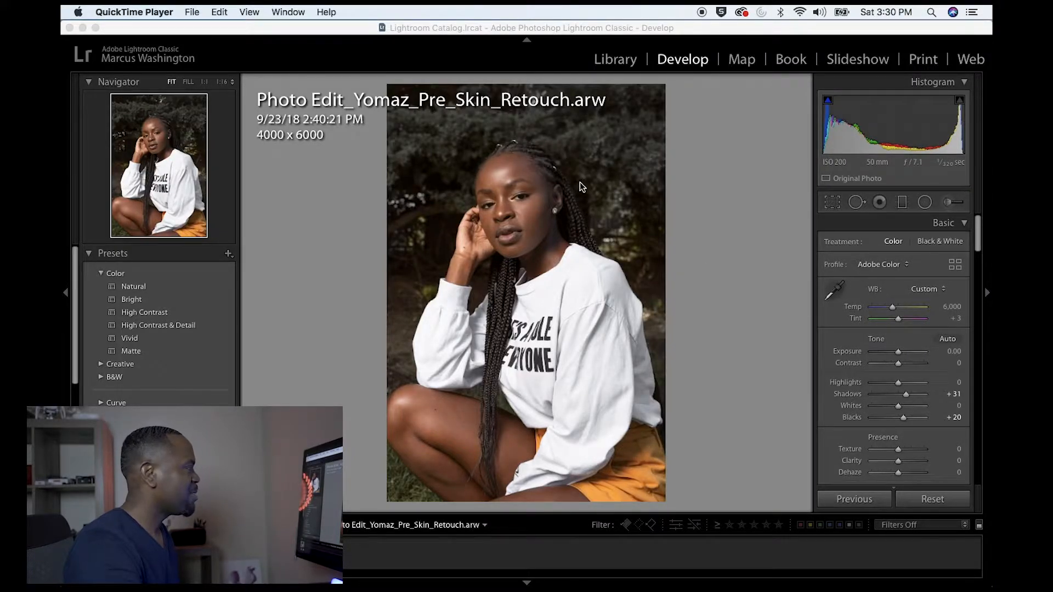
{"action": "left_click", "coordinate": [543, 202]}
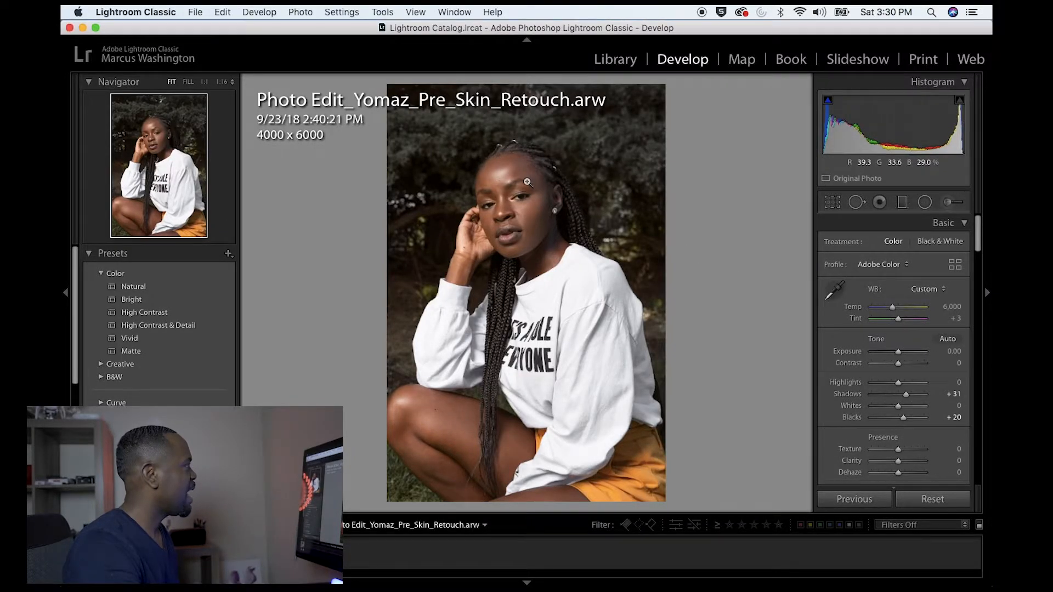
{"action": "left_click", "coordinate": [533, 186]}
{"action": "left_click_drag", "start_coordinate": [533, 198], "coordinate": [651, 154]}
{"action": "left_click", "coordinate": [651, 154]}
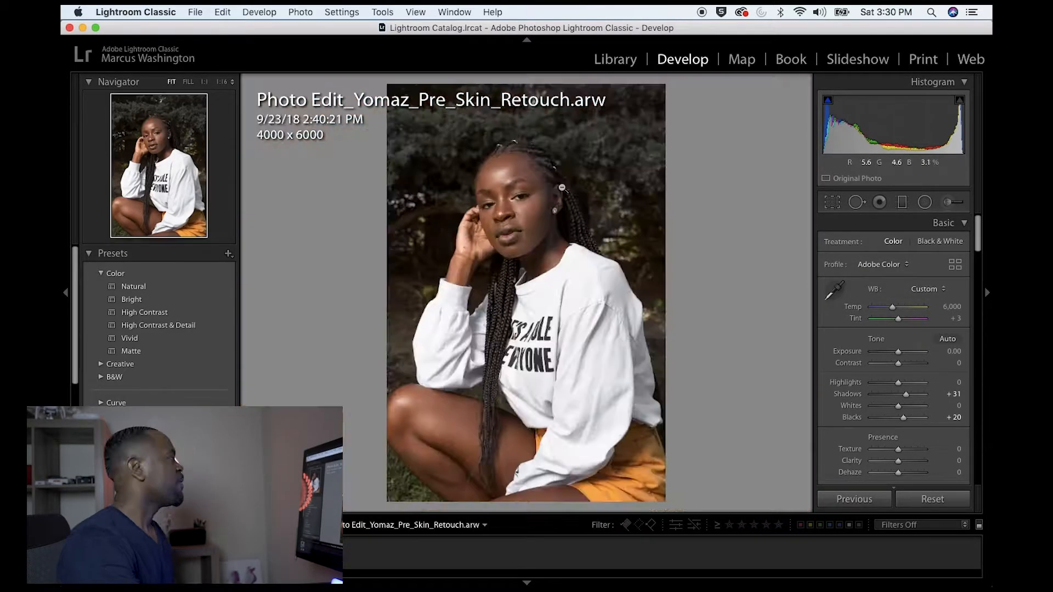
{"action": "left_click", "coordinate": [301, 12]}
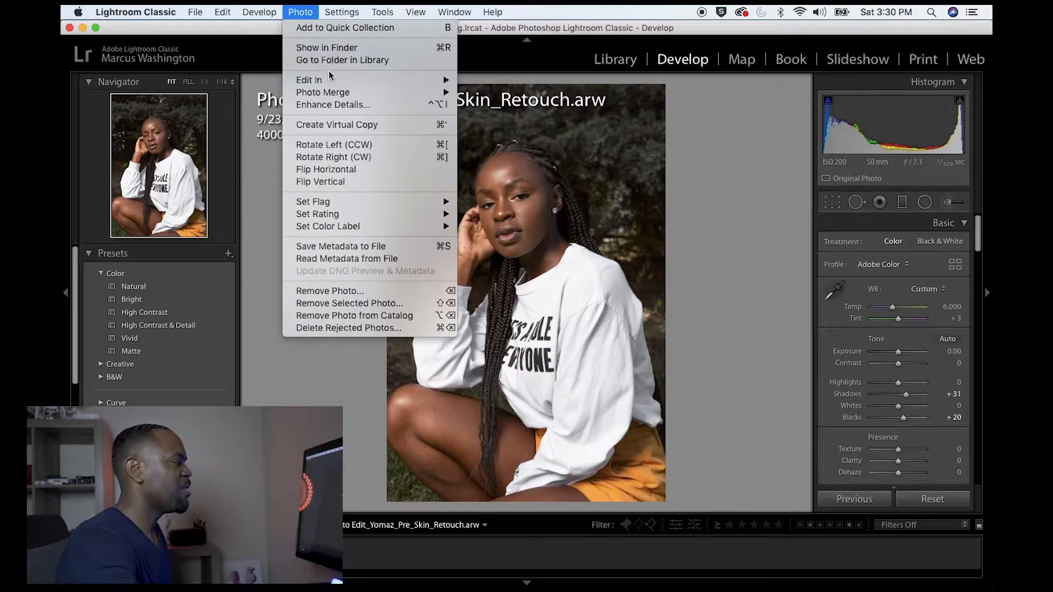
{"action": "mouse_move", "coordinate": [351, 83]}
{"action": "left_click", "coordinate": [526, 80]}
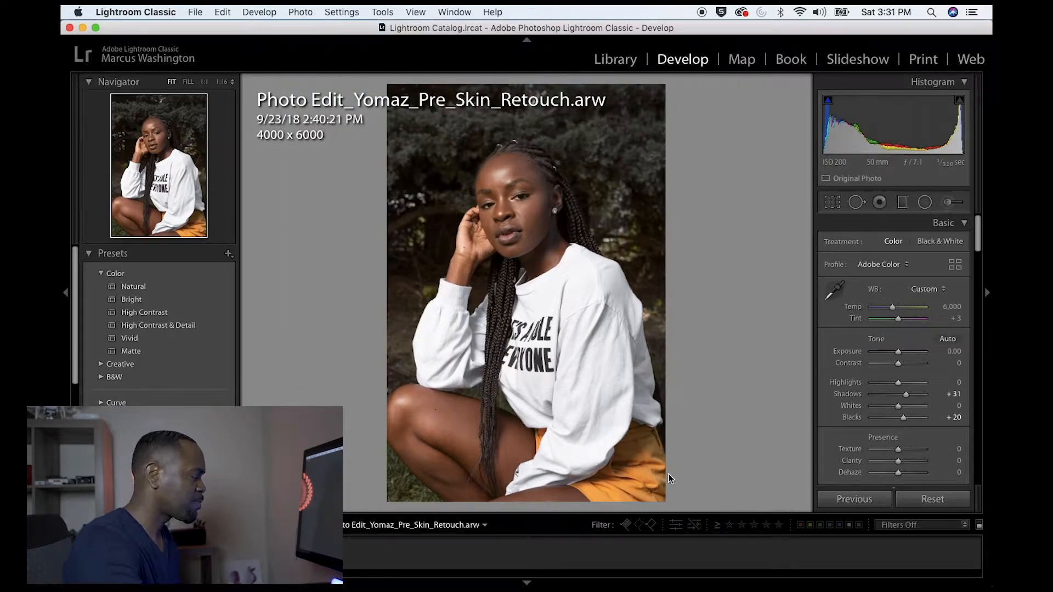
- Switch from Lightroom Classic to Adobe Photoshop
{"action": "mouse_move", "coordinate": [745, 582]}
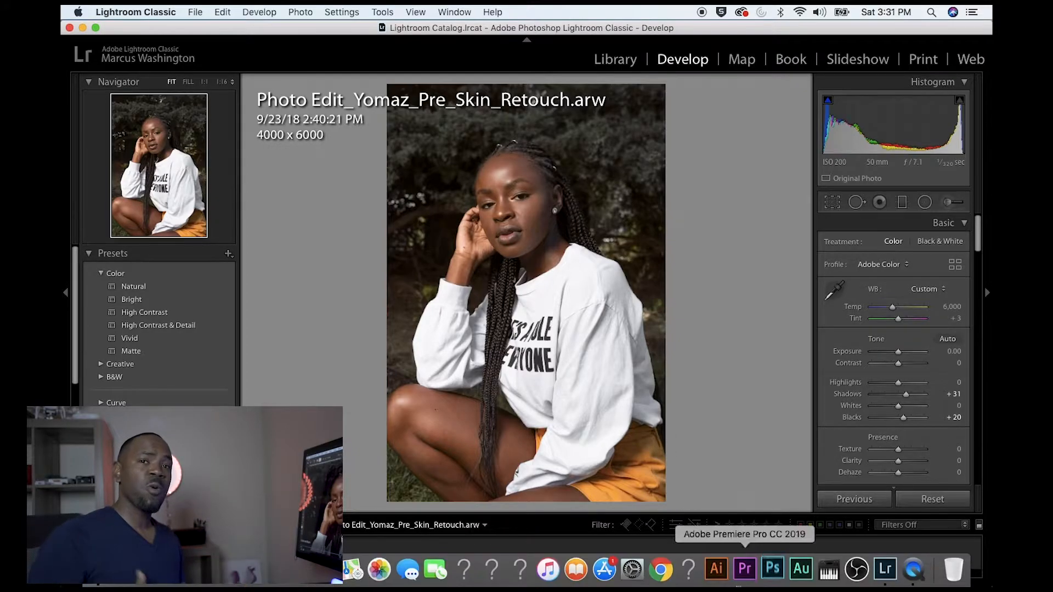
{"action": "left_click", "coordinate": [771, 572]}
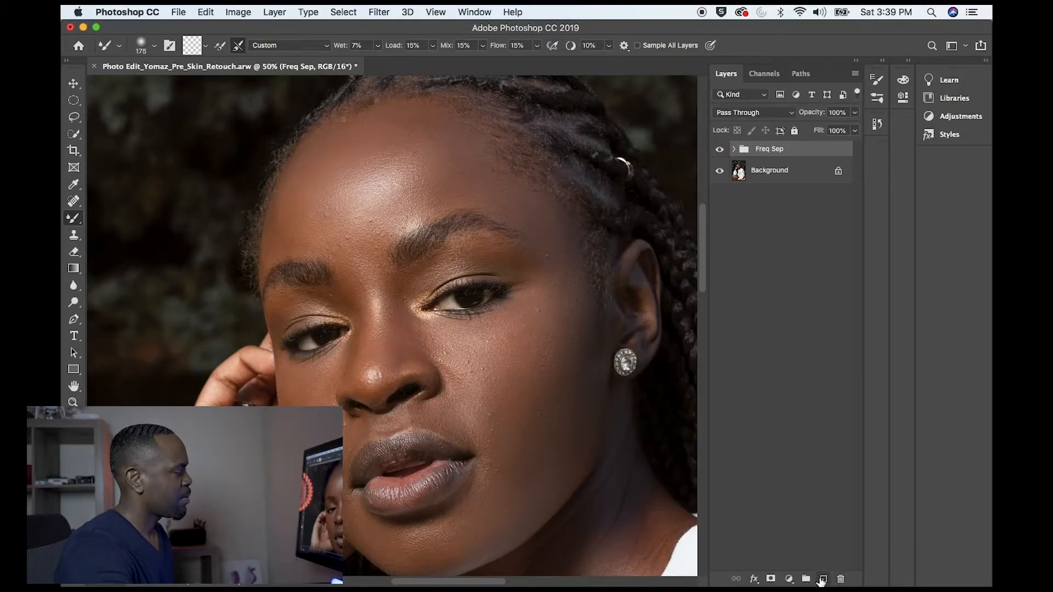
- Add a new layer above the Freq Sep group and fill it with 50% Gray in Normal mode at 100% opacity
{"action": "left_click", "coordinate": [823, 579]}
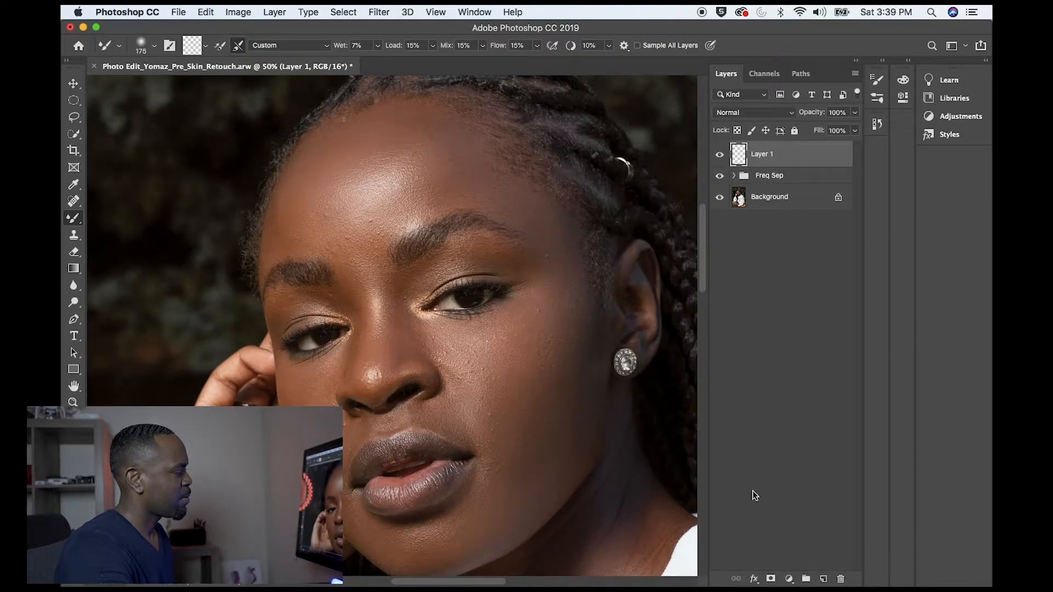
{"action": "left_click", "coordinate": [206, 11]}
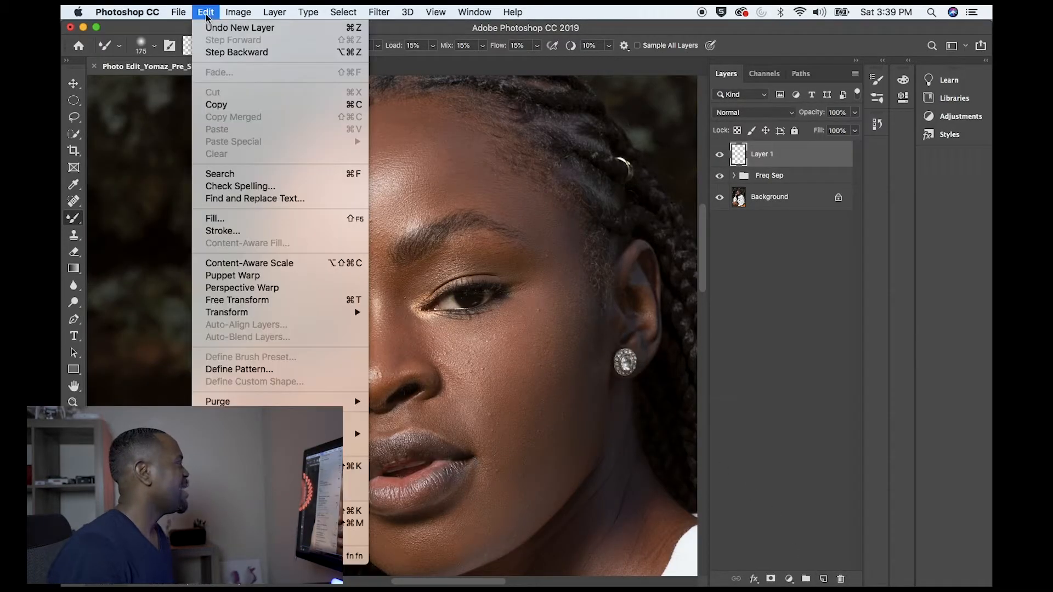
{"action": "left_click", "coordinate": [219, 220]}
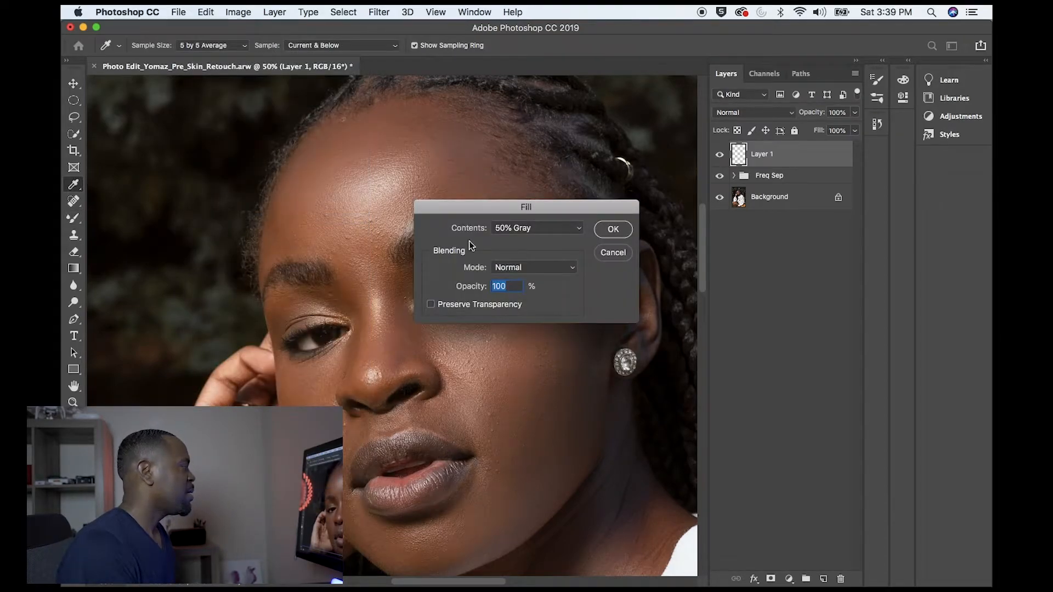
{"action": "left_click", "coordinate": [572, 273]}
{"action": "left_click", "coordinate": [565, 267]}
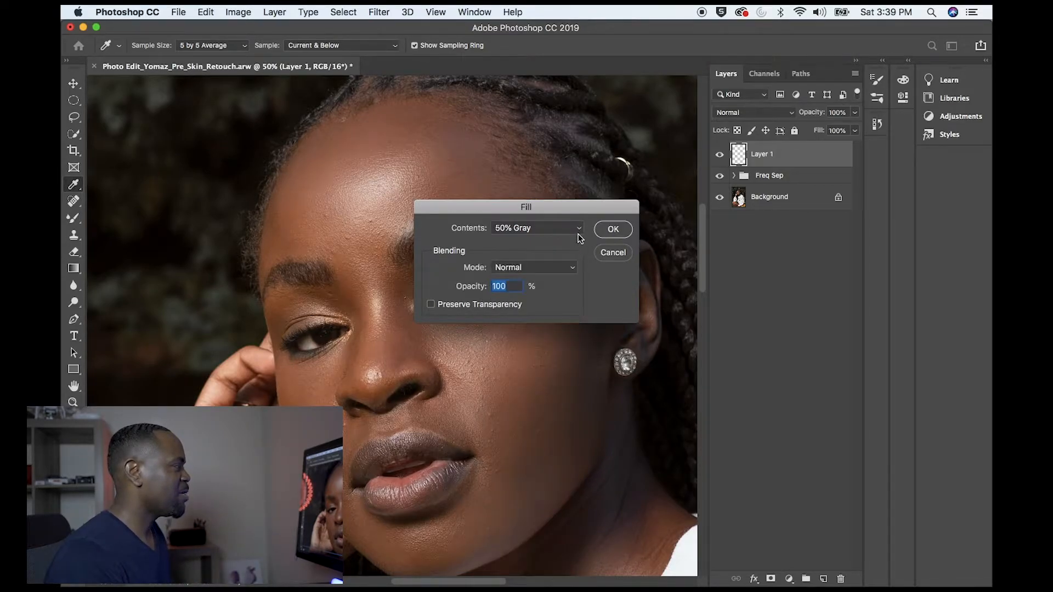
{"action": "left_click", "coordinate": [572, 231]}
{"action": "left_click", "coordinate": [535, 230]}
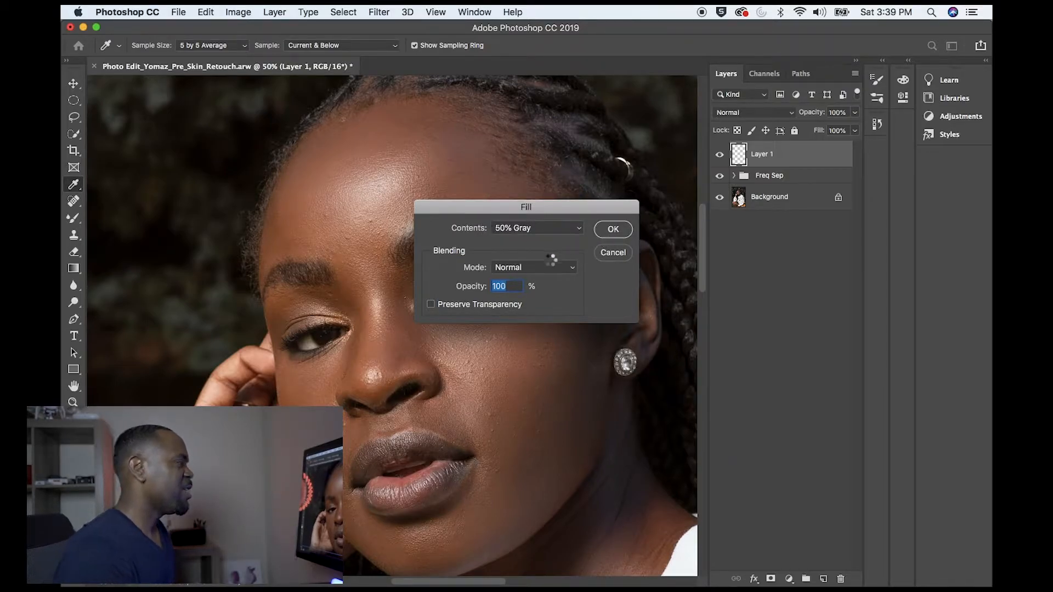
{"action": "key", "text": "Return"}
{"action": "key", "text": "b"}
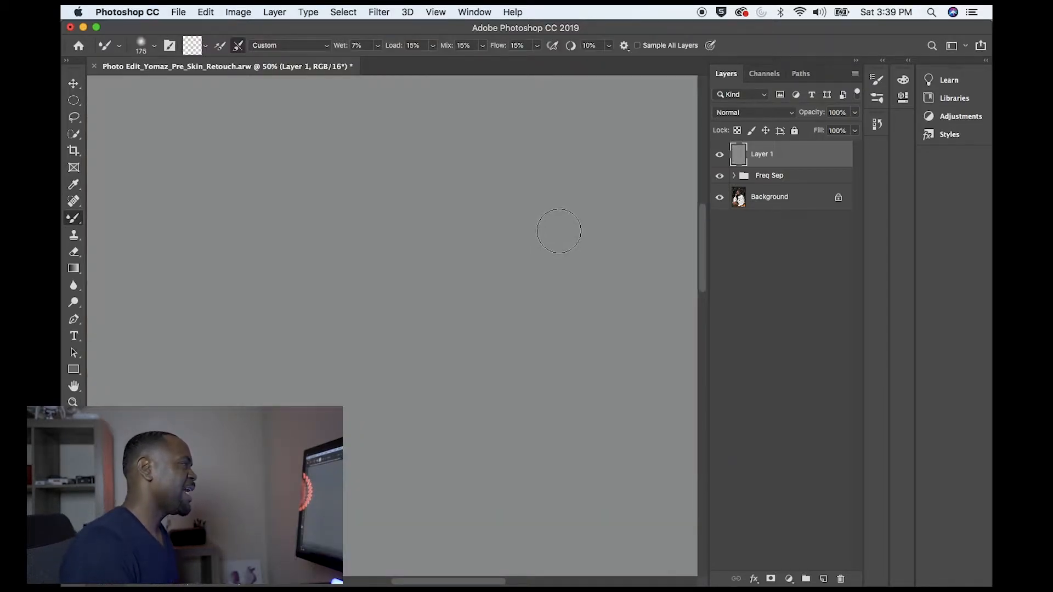
- Set the gray layer's blend mode to Soft Light and rename the layer Dodge
{"action": "left_click", "coordinate": [790, 114]}
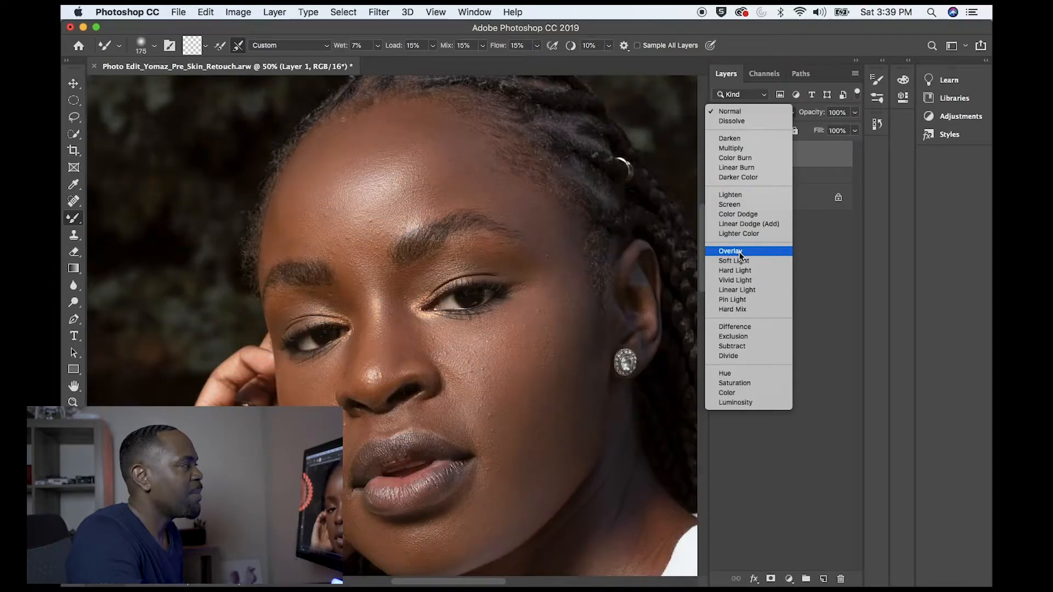
{"action": "left_click", "coordinate": [737, 261]}
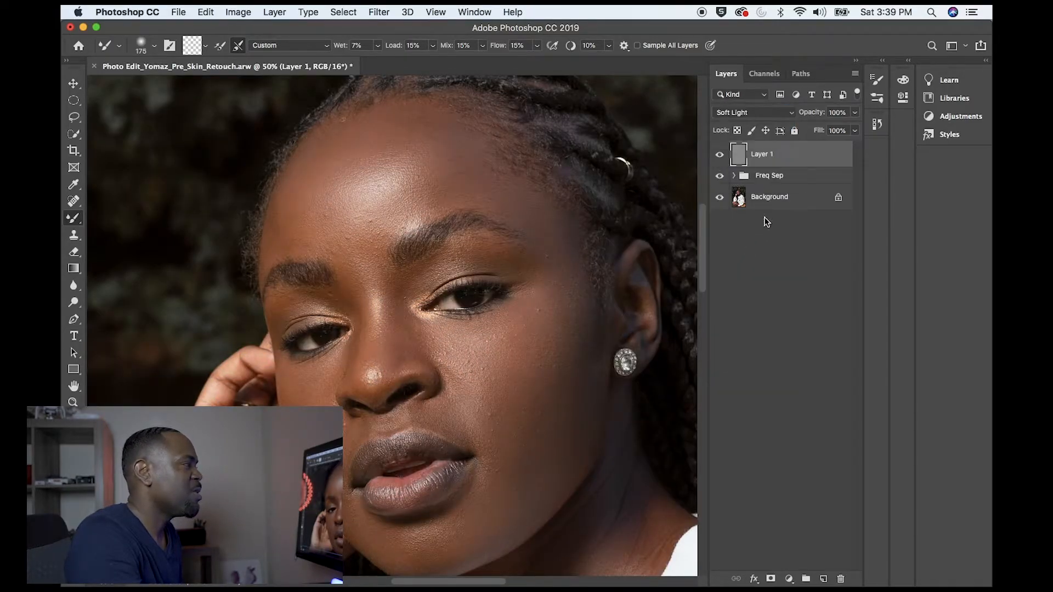
{"action": "double_click", "coordinate": [778, 157]}
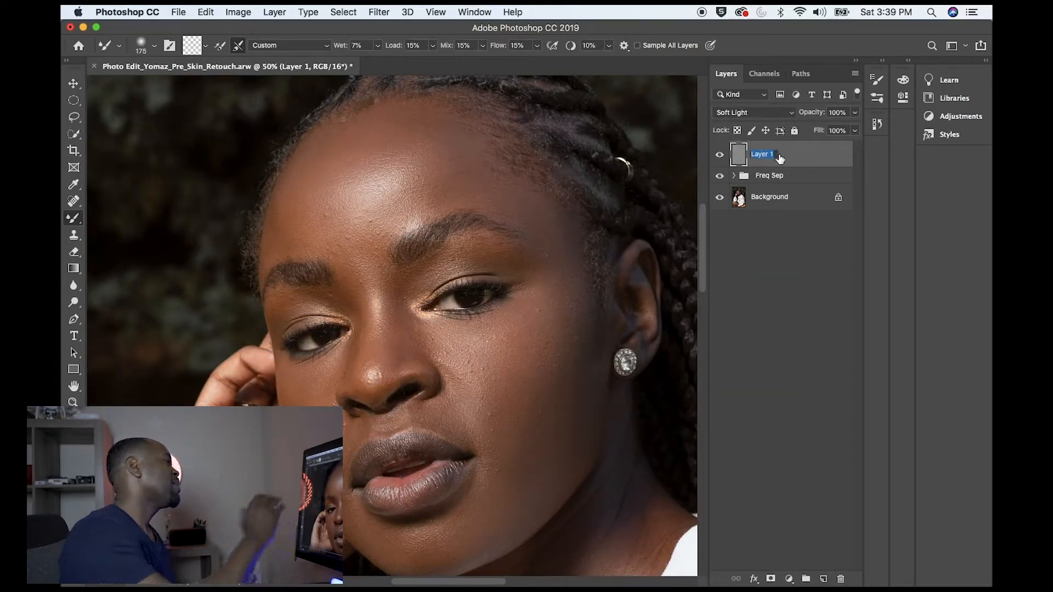
{"action": "type", "text": "Dodge"}
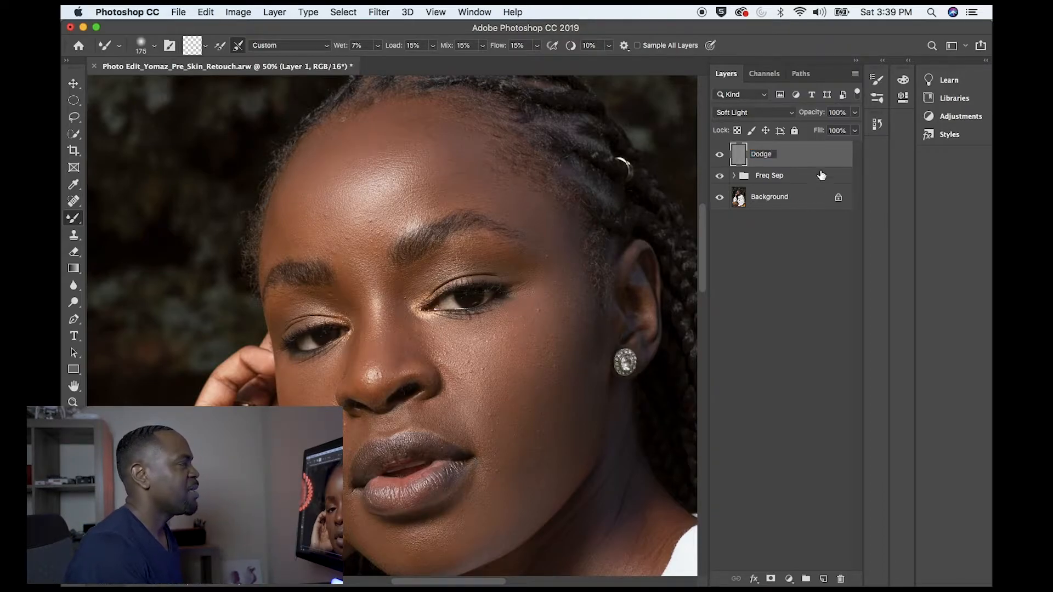
{"action": "key", "text": "Return"}
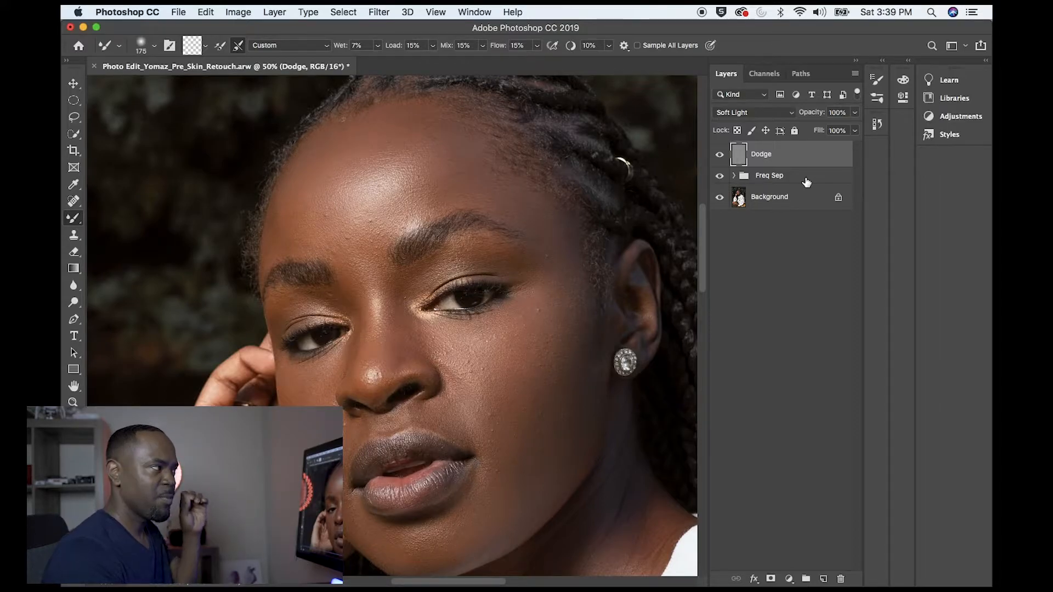
- Duplicate the Dodge layer and rename the copy Burn
{"action": "key", "text": "super+j"}
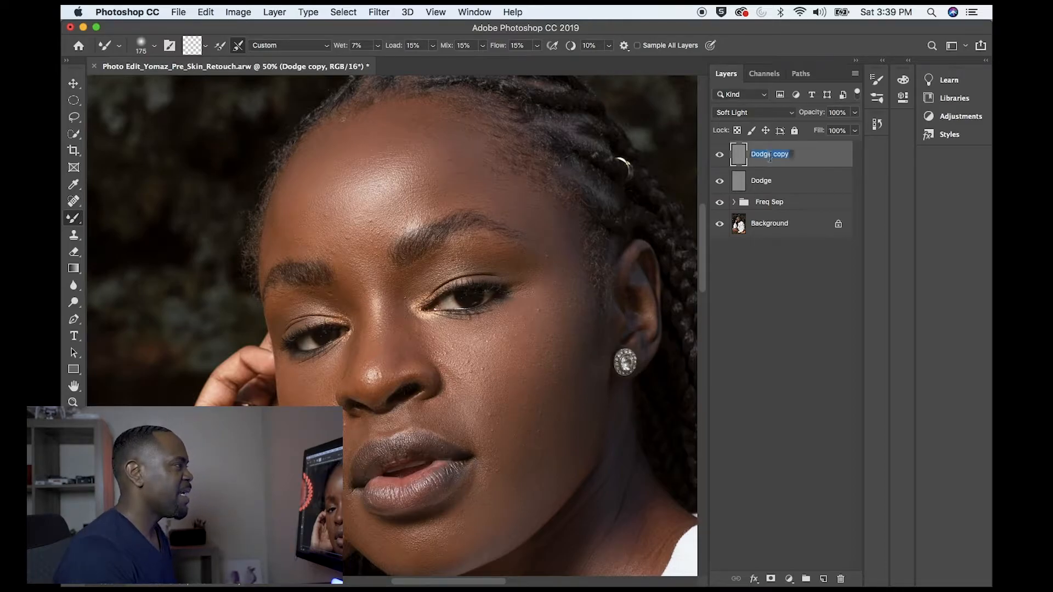
{"action": "type", "text": "Burn"}
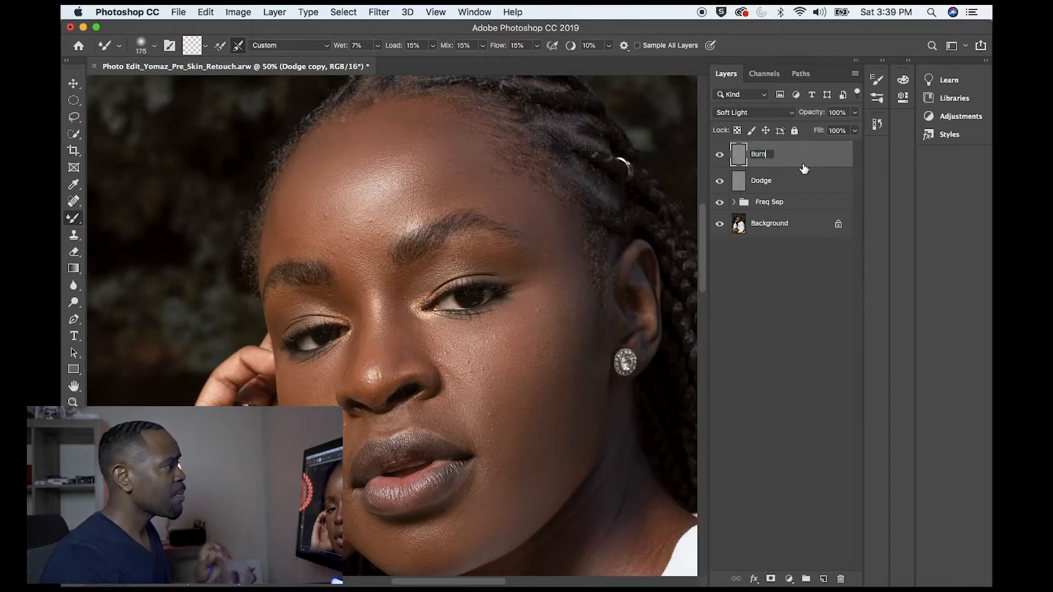
{"action": "key", "text": "Return"}
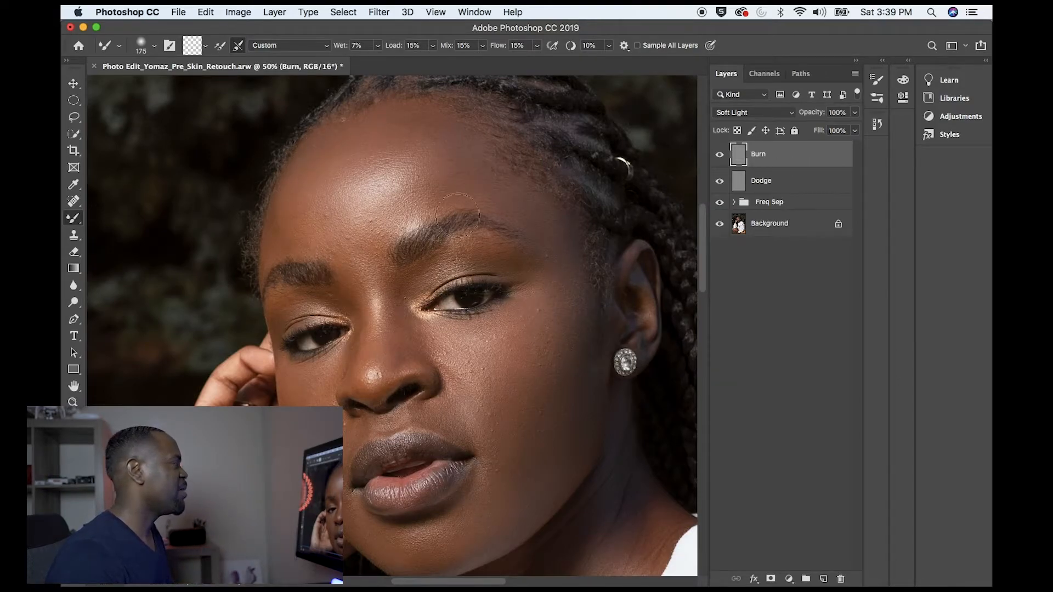
- Set up the Dodge tool for the Dodge layer with the Midtones range and 5% exposure
{"action": "left_click", "coordinate": [739, 187]}
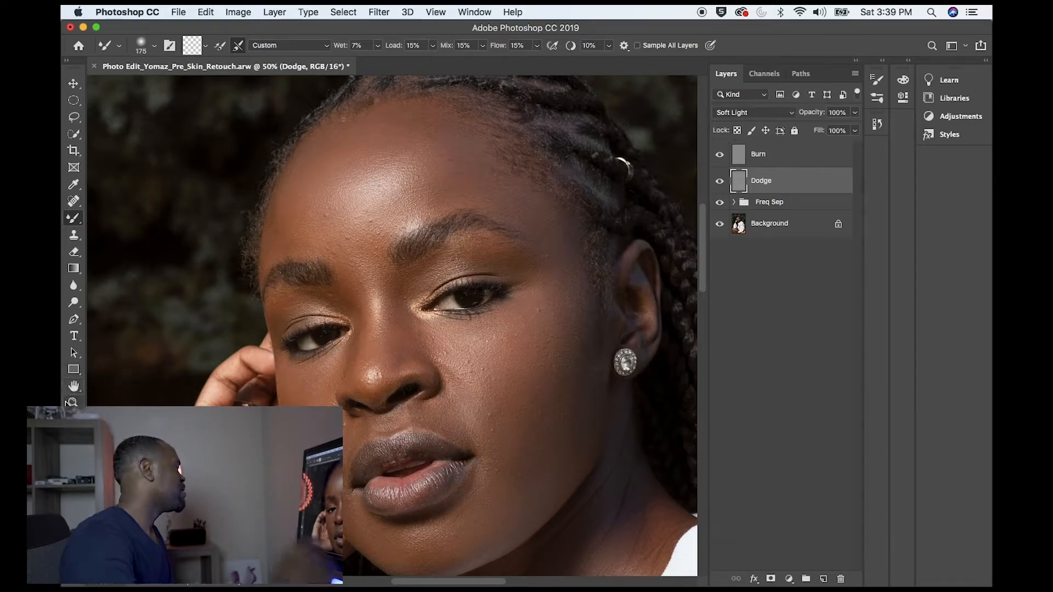
{"action": "left_click", "coordinate": [74, 303]}
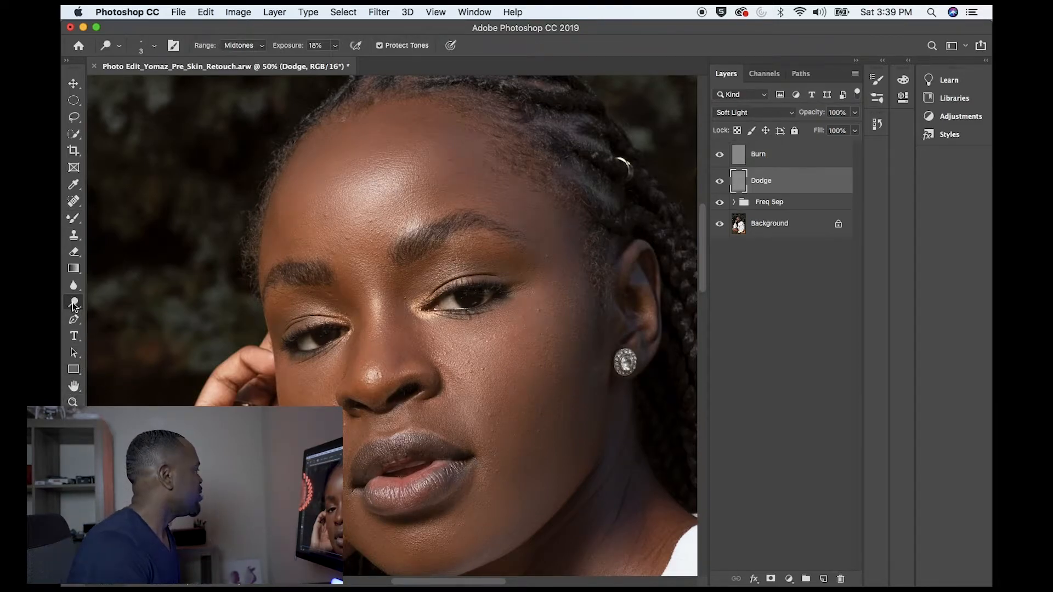
{"action": "left_click", "coordinate": [250, 49]}
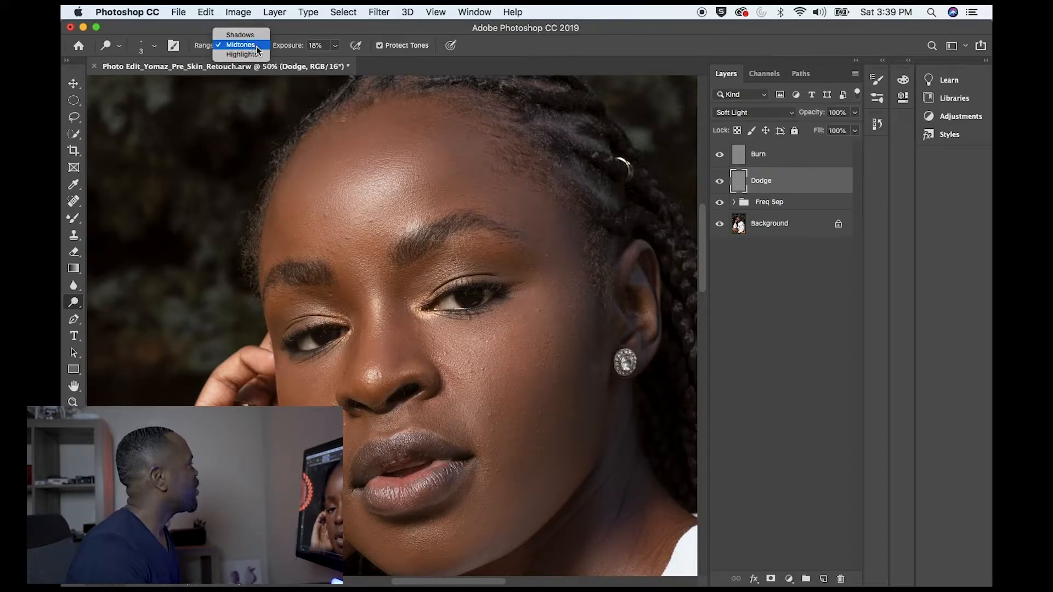
{"action": "left_click", "coordinate": [252, 45]}
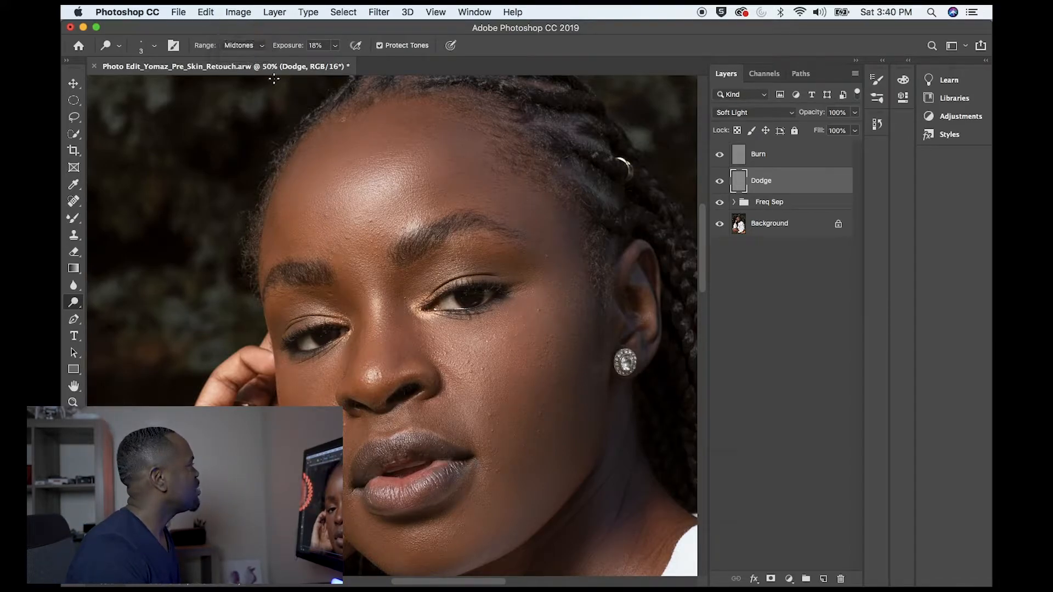
{"action": "left_click", "coordinate": [334, 49]}
{"action": "left_click_drag", "start_coordinate": [330, 62], "coordinate": [327, 64]}
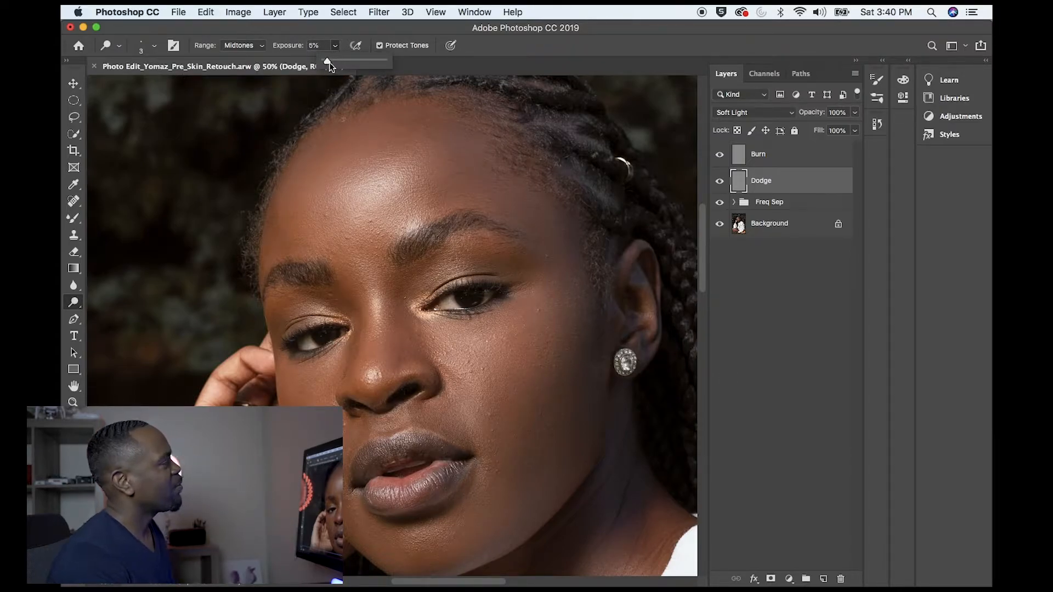
{"action": "left_click", "coordinate": [740, 187]}
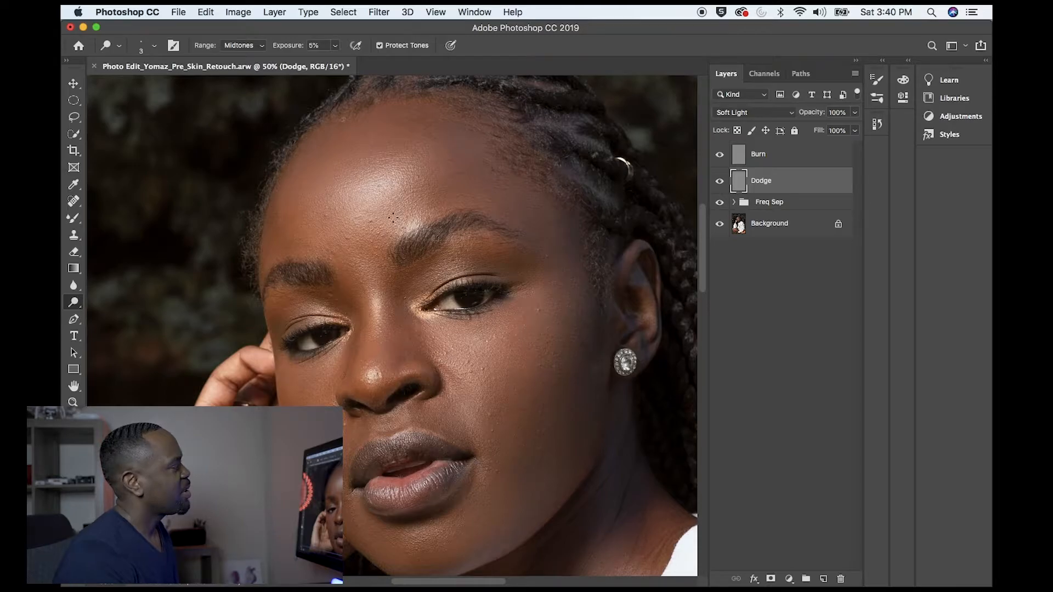
- Set the Dodge tool's soft round brush size to 49 px
{"action": "left_click", "coordinate": [149, 48]}
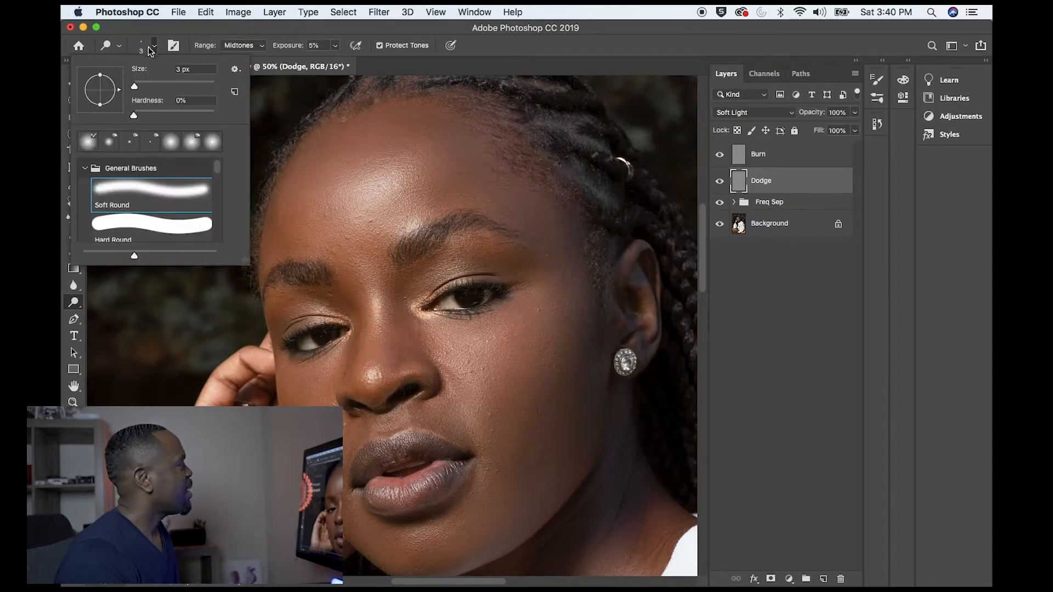
{"action": "mouse_move", "coordinate": [135, 86]}
{"action": "left_mouse_down"}
{"action": "mouse_move", "coordinate": [149, 85]}
{"action": "mouse_move", "coordinate": [151, 116]}
{"action": "mouse_move", "coordinate": [126, 113]}
{"action": "mouse_move", "coordinate": [153, 88]}
{"action": "left_mouse_up"}
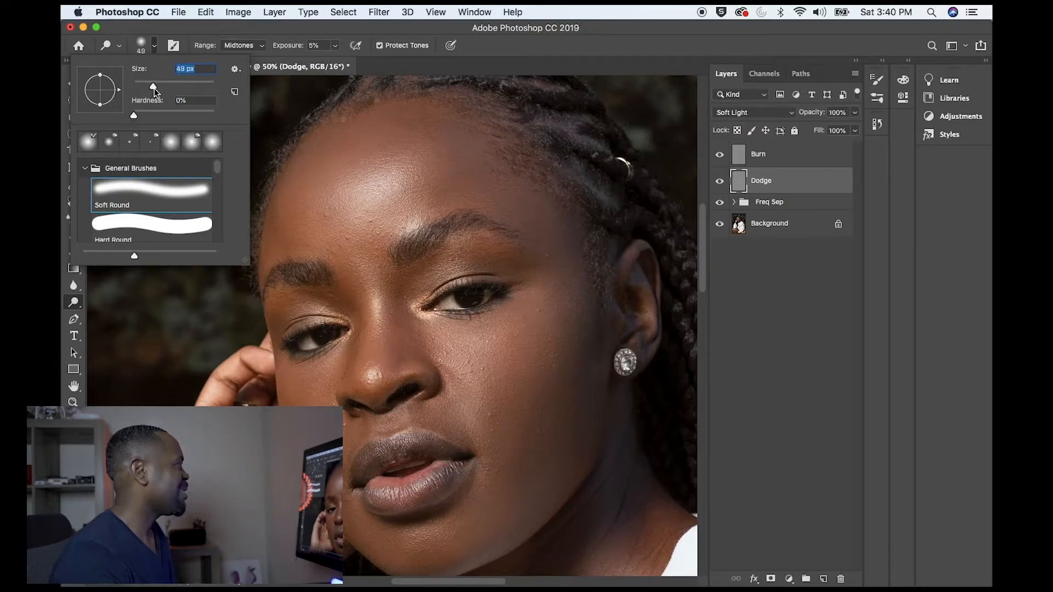
{"action": "left_click", "coordinate": [228, 35]}
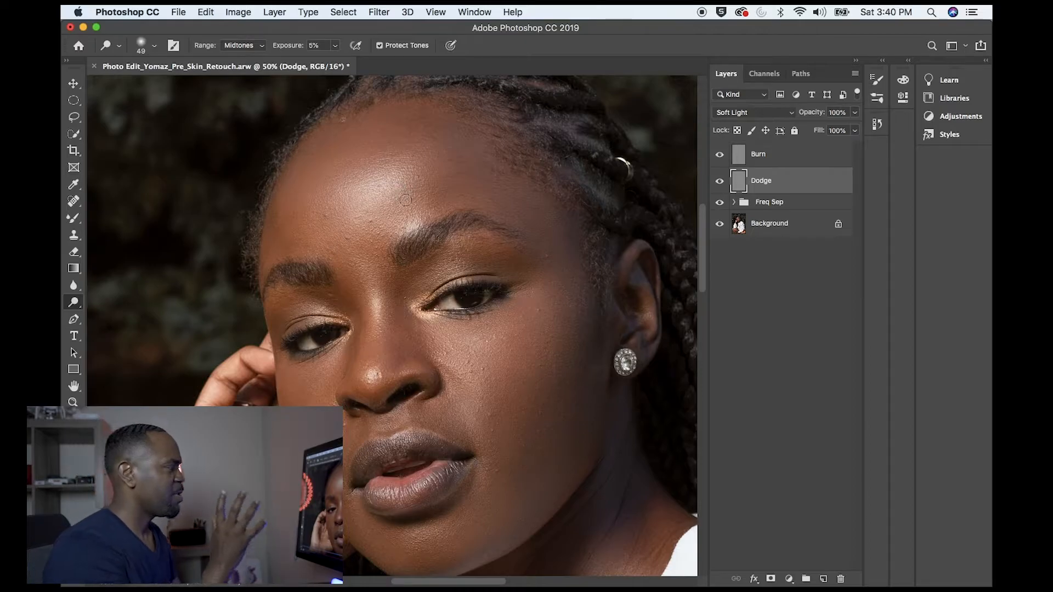
- Enlarge the Dodge brush to 200 px over the forehead
{"action": "key", "text": "bracketright"}
{"action": "key", "text": "bracketright"}
{"action": "key", "text": "bracketright"}
{"action": "key", "text": "bracketright"}
{"action": "key", "text": "bracketright"}
{"action": "key", "text": "bracketright"}
{"action": "key", "text": "bracketright"}
{"action": "key", "text": "bracketright"}
{"action": "key", "text": "bracketright"}
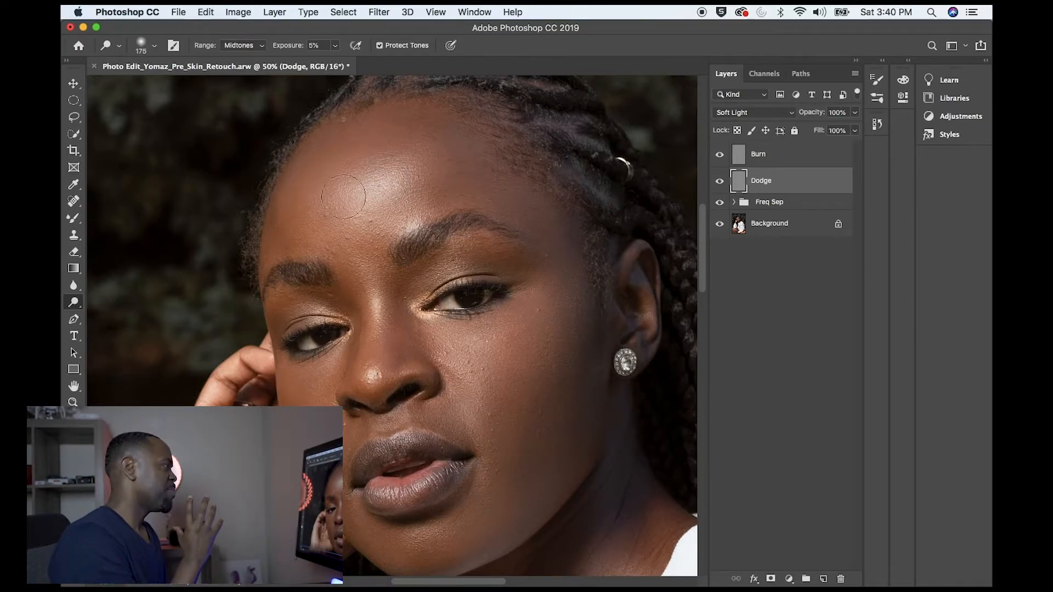
{"action": "key", "text": "bracketright"}
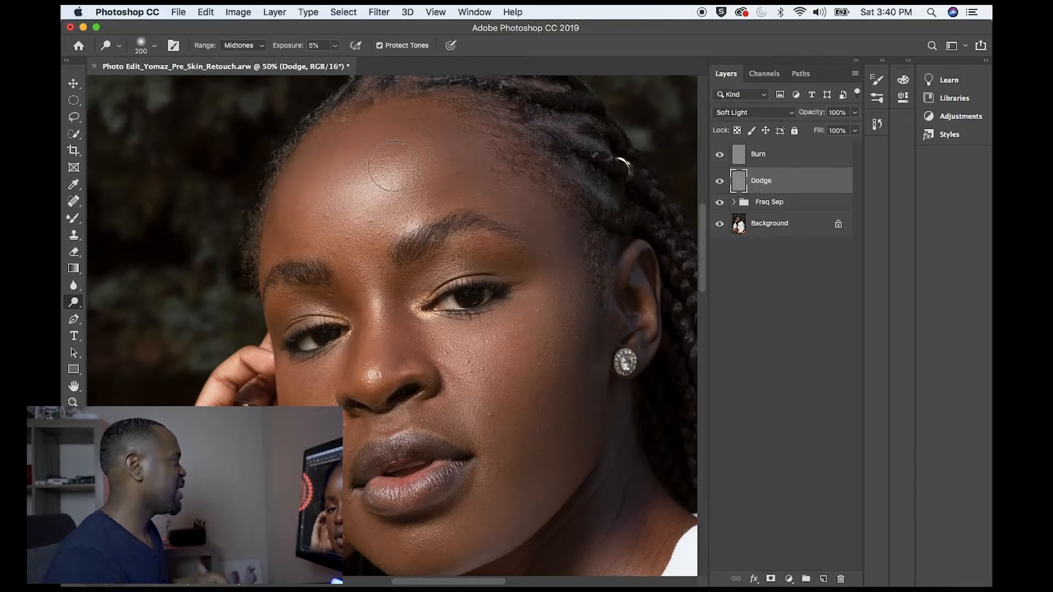
- Shrink the Dodge brush to 90 px
{"action": "key", "text": "bracketleft"}
{"action": "key", "text": "bracketleft"}
{"action": "key", "text": "bracketleft"}
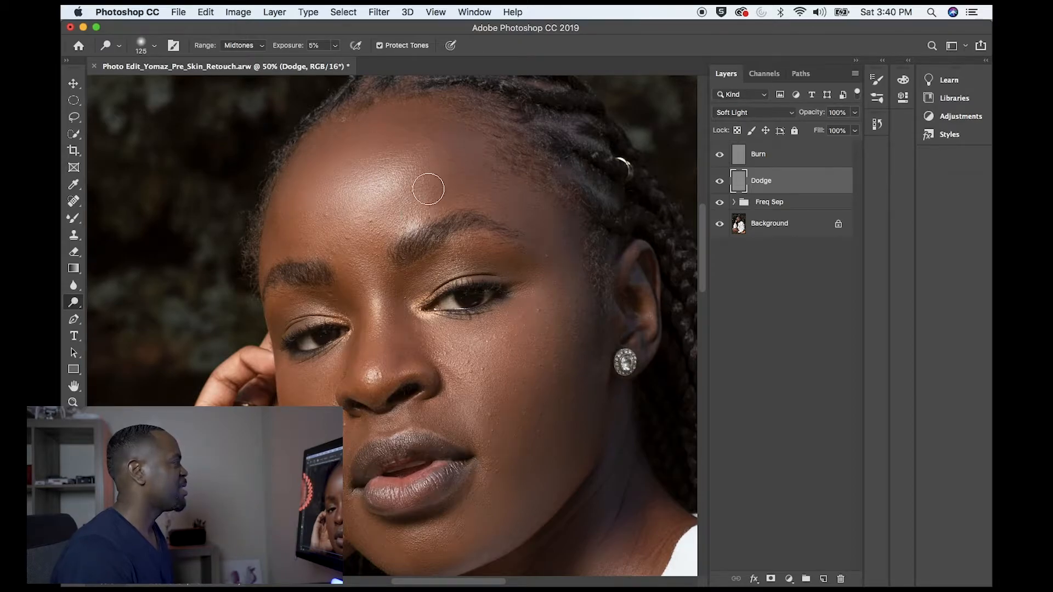
{"action": "key", "text": "bracketleft"}
{"action": "key", "text": "bracketleft"}
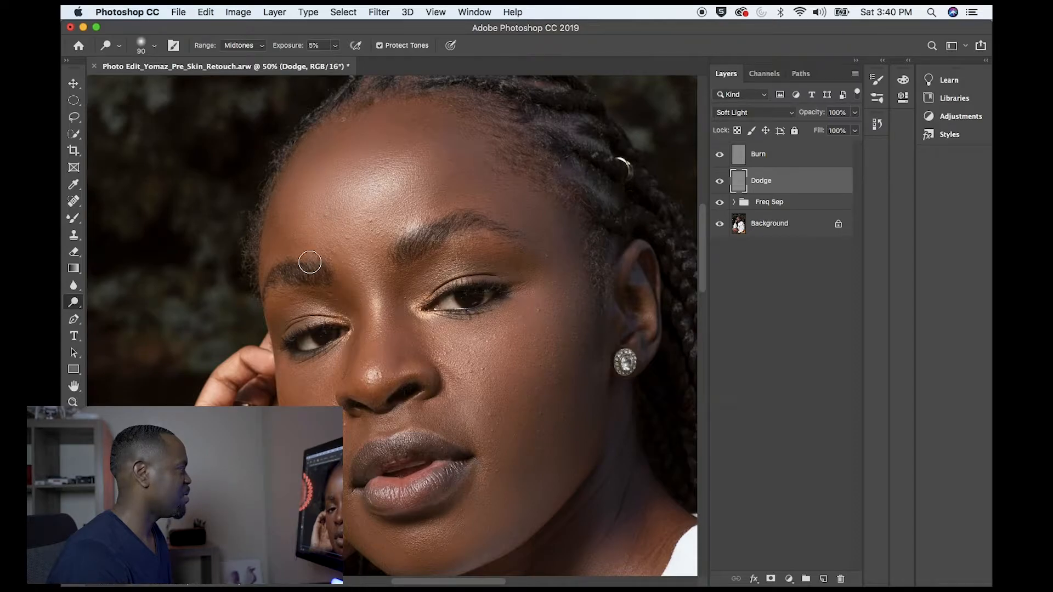
- Reduce the Dodge brush to 8 px for fine work around the brows and lower forehead at 100% magnification
{"action": "key", "text": "super+plus"}
{"action": "key", "text": "super+plus"}
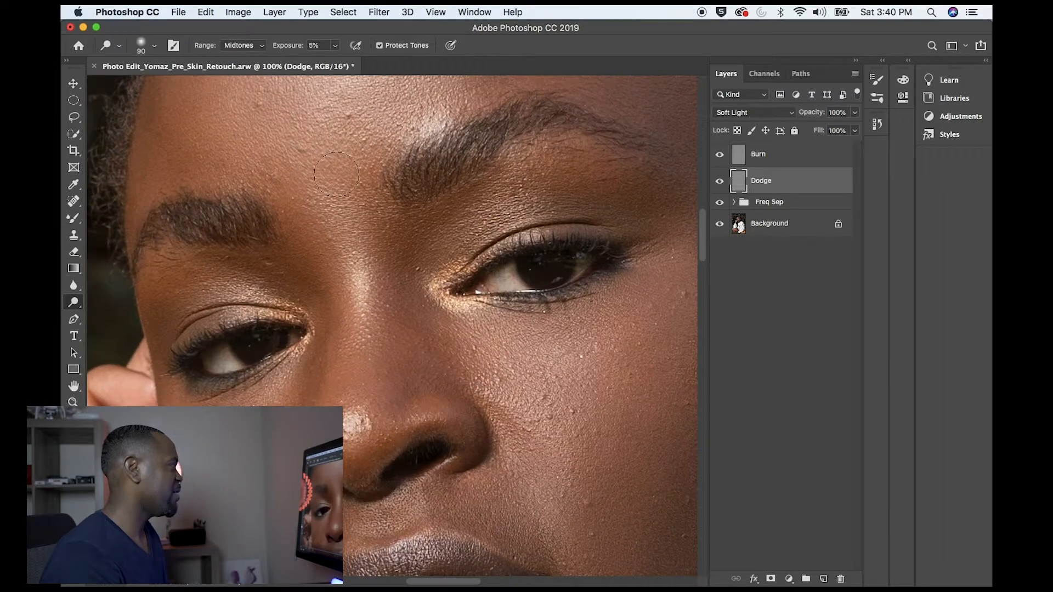
{"action": "key", "text": "bracketleft"}
{"action": "key", "text": "bracketleft"}
{"action": "key", "text": "bracketleft"}
{"action": "key", "text": "bracketleft"}
{"action": "scroll", "coordinate": [327, 212], "scroll_direction": "up", "scroll_amount": 3}
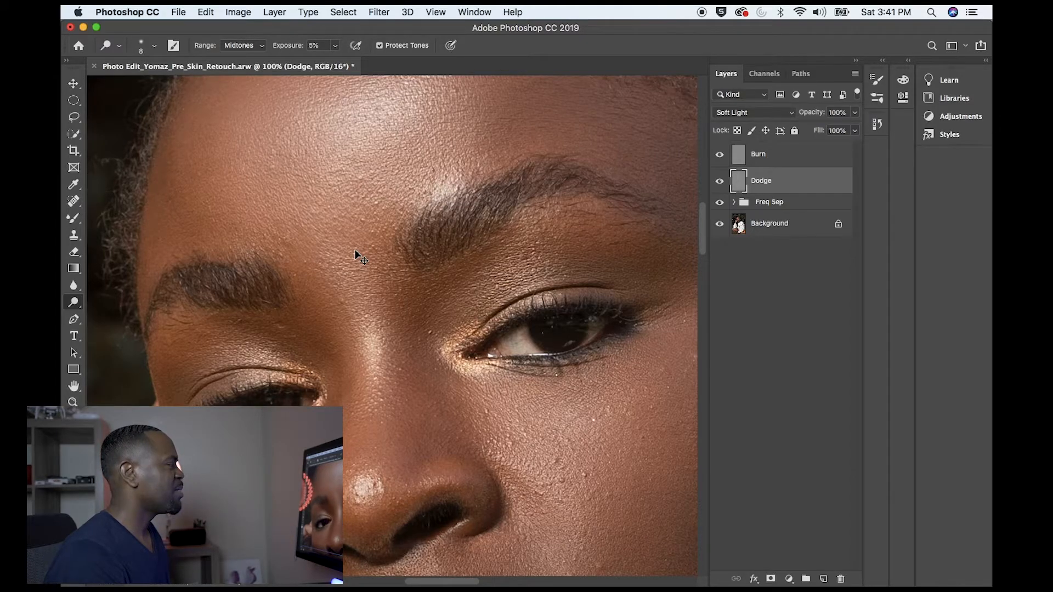
- Set the Dodge brush size to 50 px and lower the tool's exposure to 3%
{"action": "key", "text": "super+minus"}
{"action": "key", "text": "super+minus"}
{"action": "key", "text": "super+minus"}
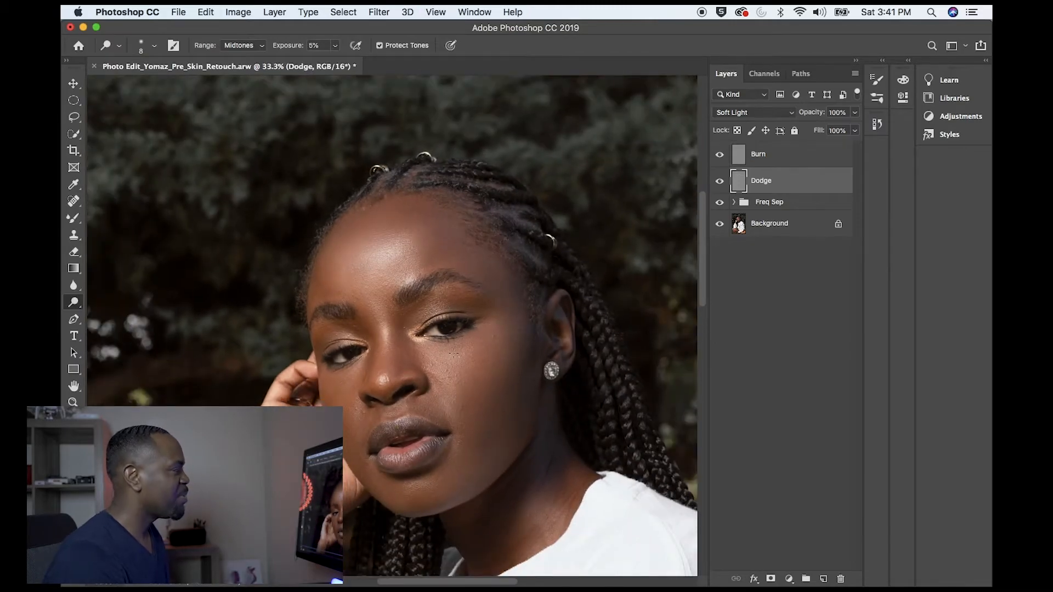
{"action": "key", "text": "bracketright"}
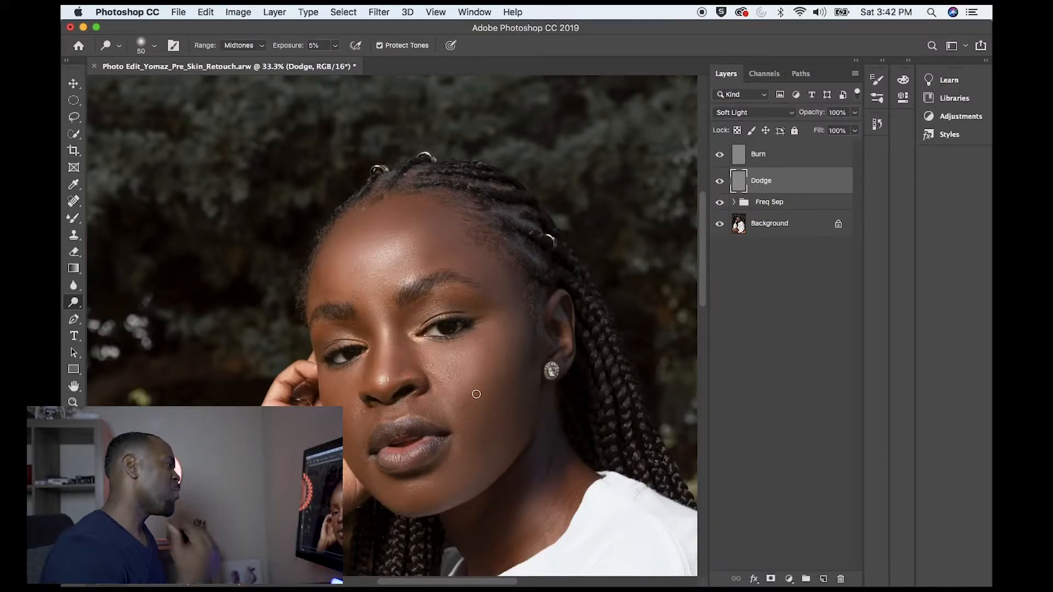
{"action": "left_click", "coordinate": [303, 46]}
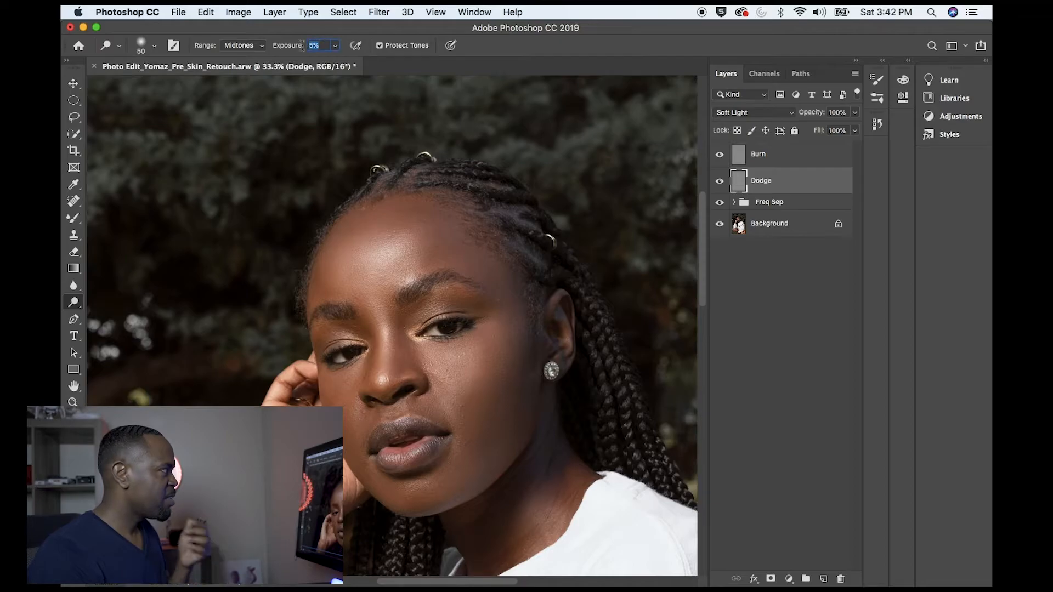
{"action": "key", "text": "Down"}
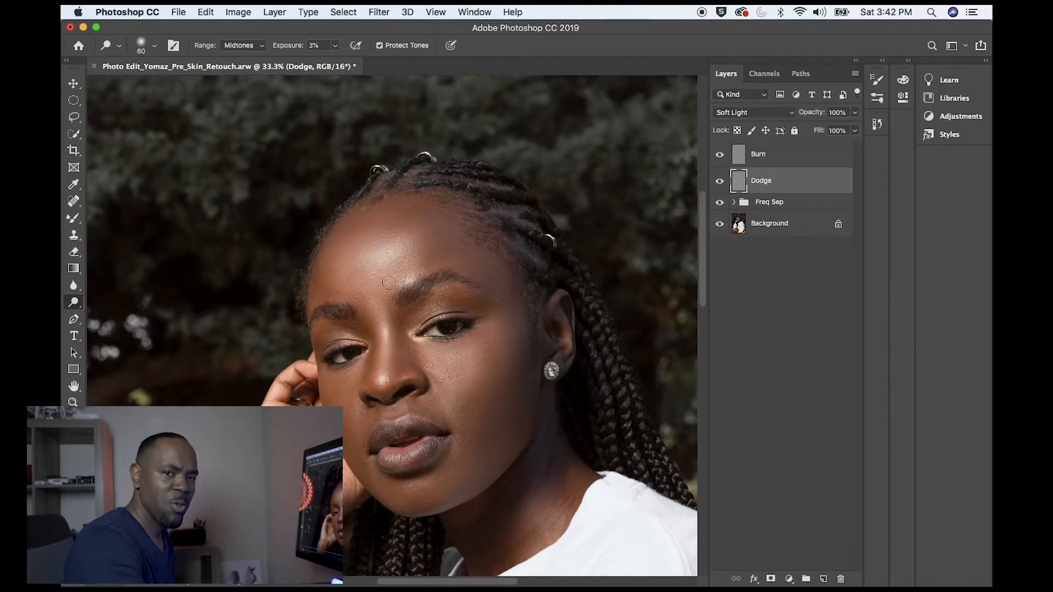
- Dodge around the nose and the corner of the mouth, varying the brush between 30 and 70 px
{"action": "key", "text": "super+plus"}
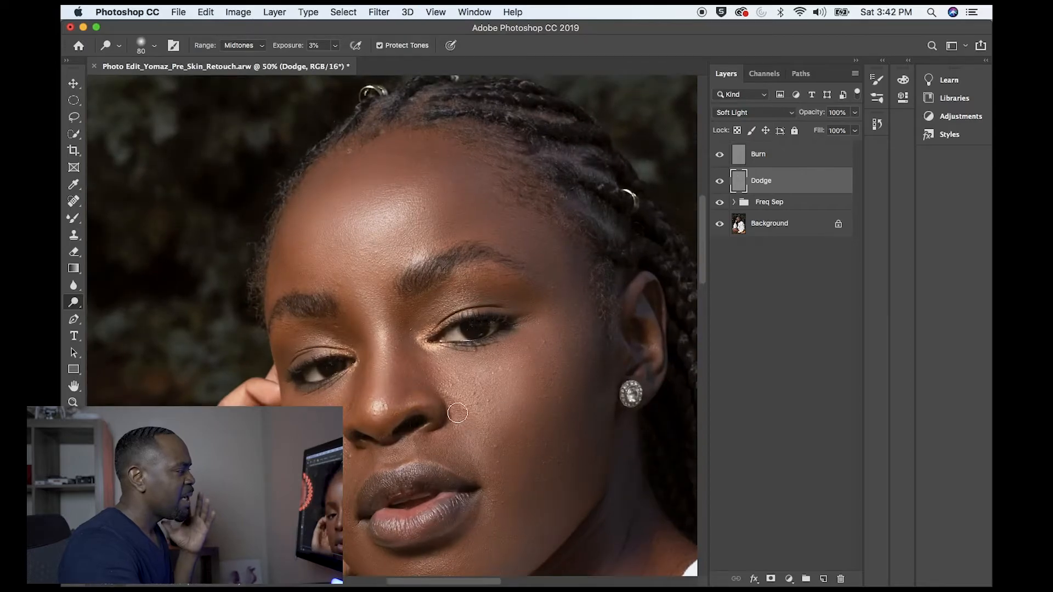
{"action": "left_click_drag", "start_coordinate": [439, 401], "coordinate": [442, 307]}
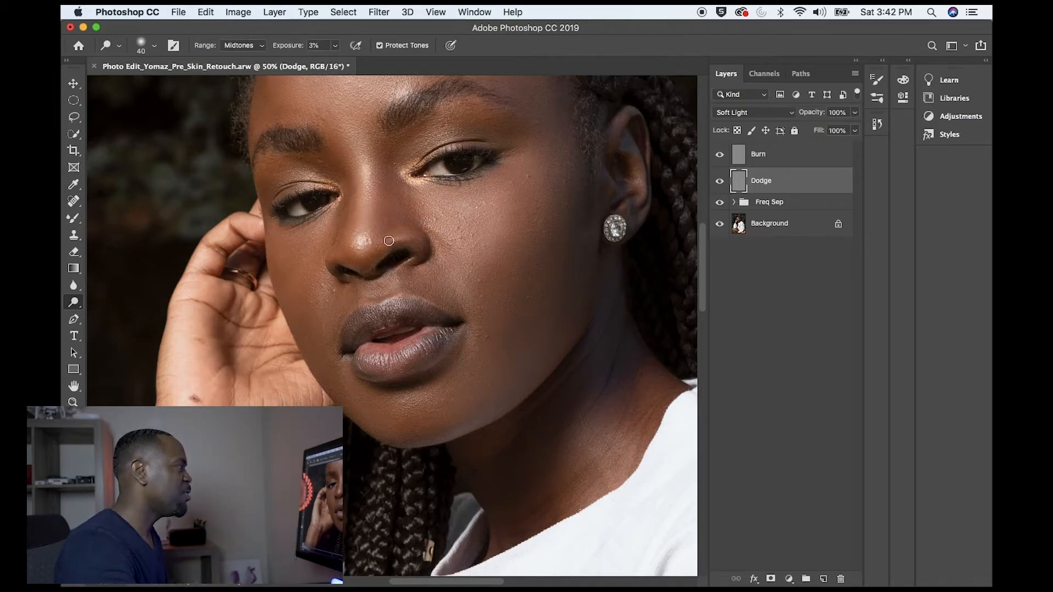
{"action": "key", "text": "bracketright"}
{"action": "key", "text": "bracketright"}
{"action": "key", "text": "bracketright"}
{"action": "key", "text": "bracketright"}
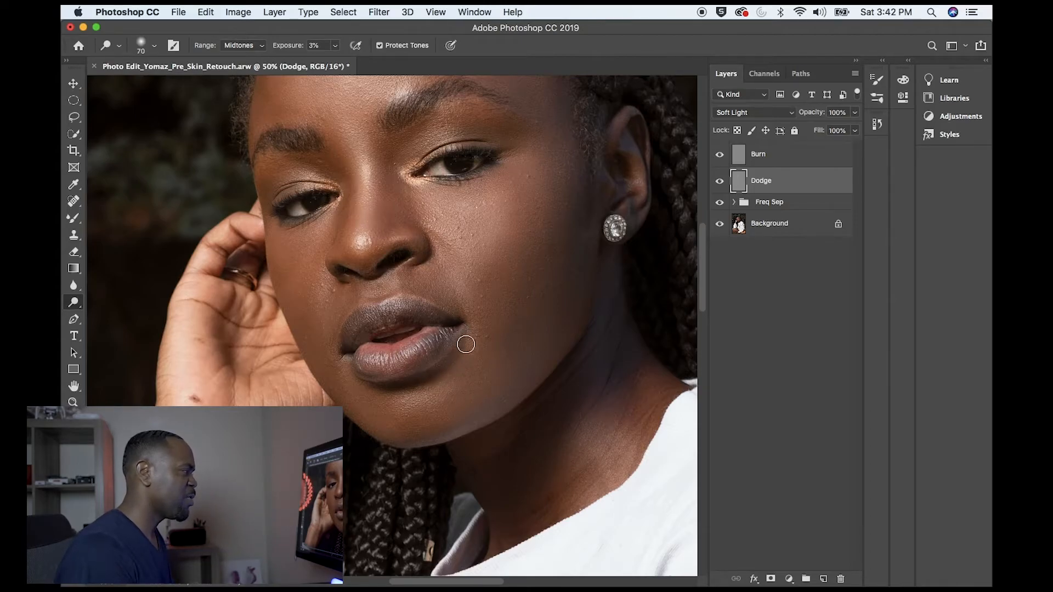
{"action": "key", "text": "bracketleft"}
{"action": "key", "text": "bracketleft"}
{"action": "key", "text": "bracketleft"}
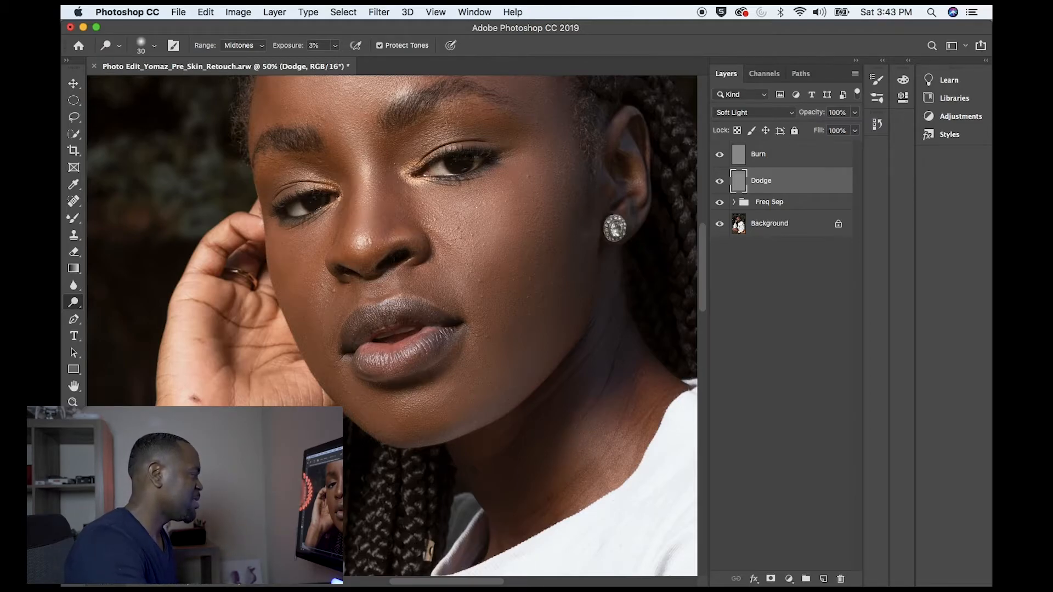
- Dodge the raised hand, wrist and forearm, varying the brush between 15 and 50 px
{"action": "scroll", "coordinate": [236, 340], "scroll_direction": "down", "scroll_amount": 5}
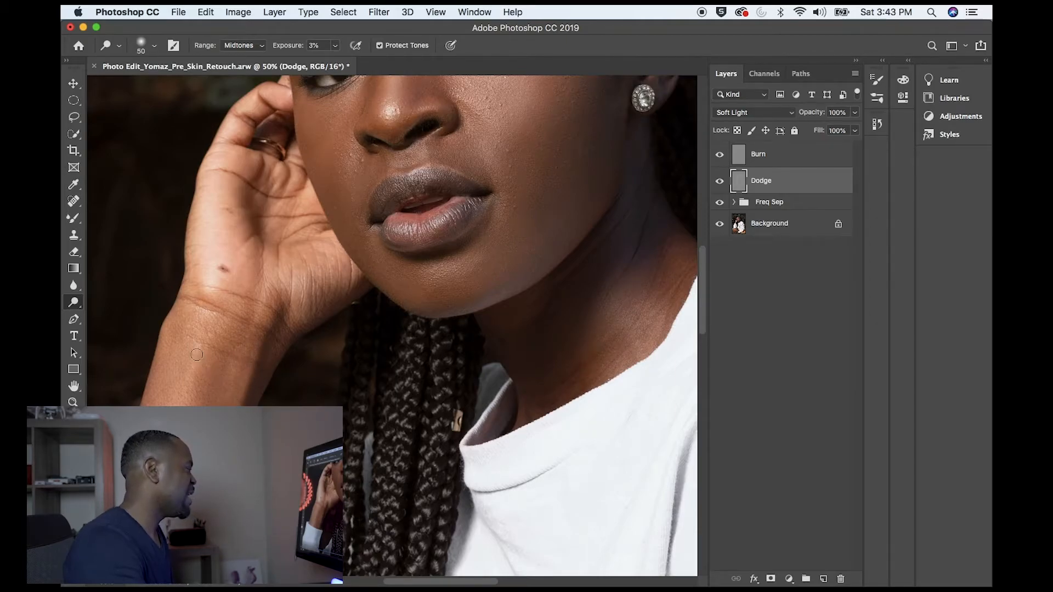
{"action": "key", "text": "bracketright"}
{"action": "key", "text": "bracketright"}
{"action": "key", "text": "bracketright"}
{"action": "key", "text": "bracketright"}
{"action": "key", "text": "bracketright"}
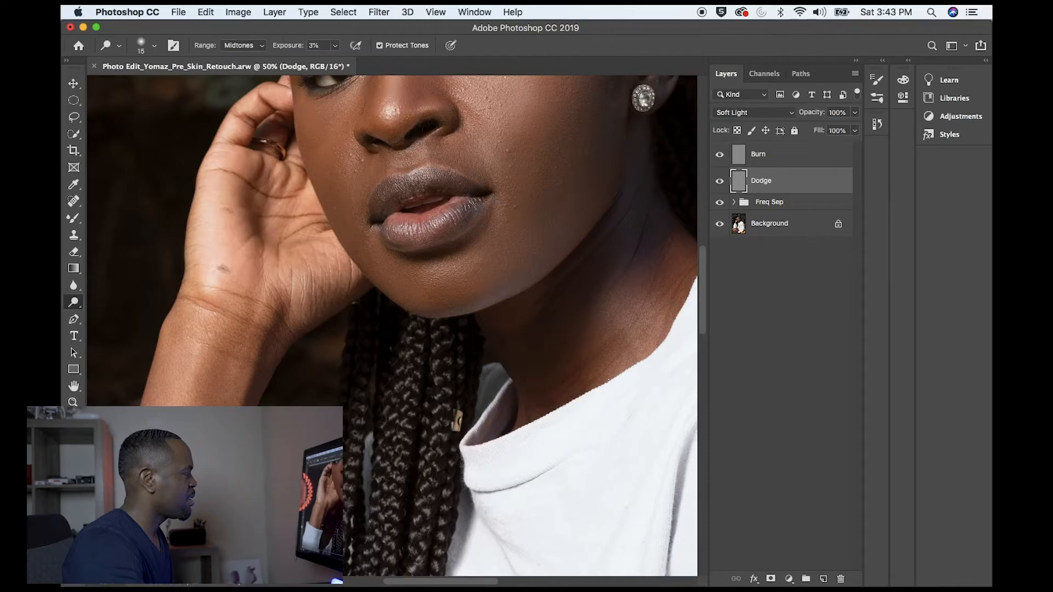
{"action": "key", "text": "bracketright"}
{"action": "key", "text": "bracketright"}
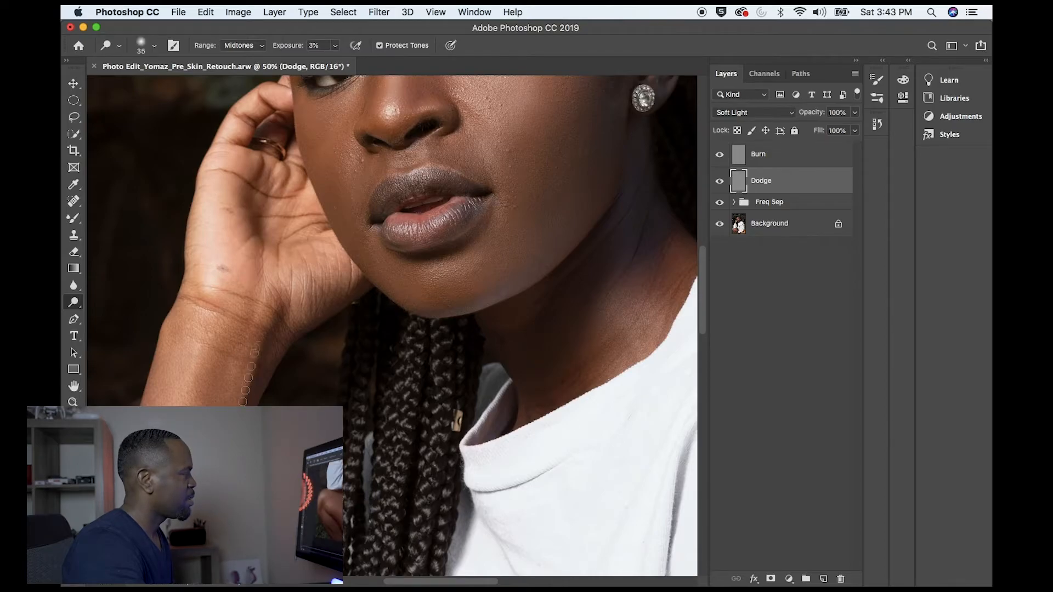
{"action": "key", "text": "bracketleft"}
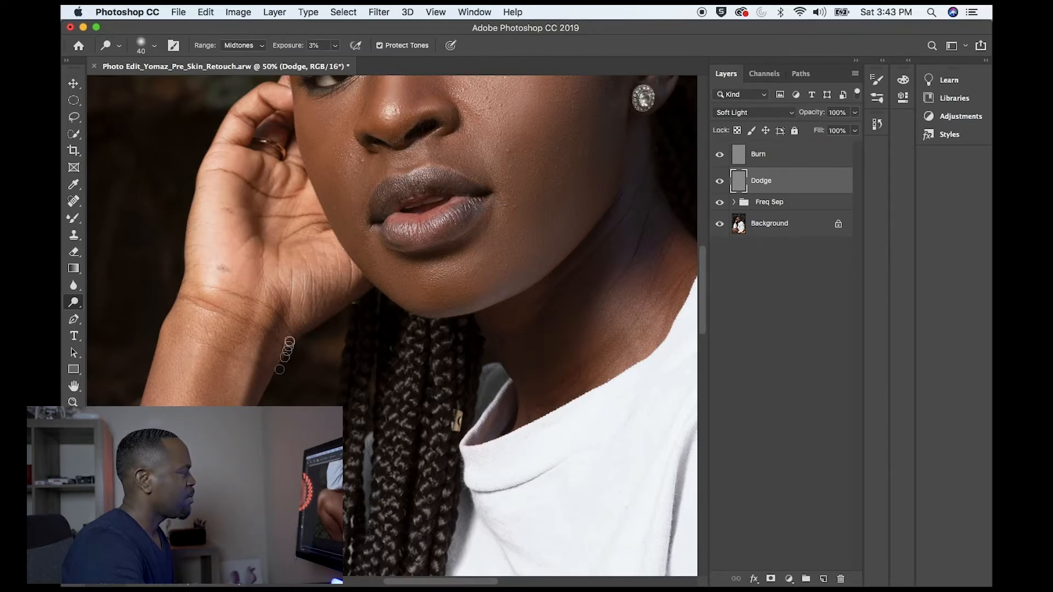
- Toggle the Dodge layer's visibility off and on to compare the face before and after
{"action": "scroll", "coordinate": [321, 325], "scroll_direction": "down", "scroll_amount": 3}
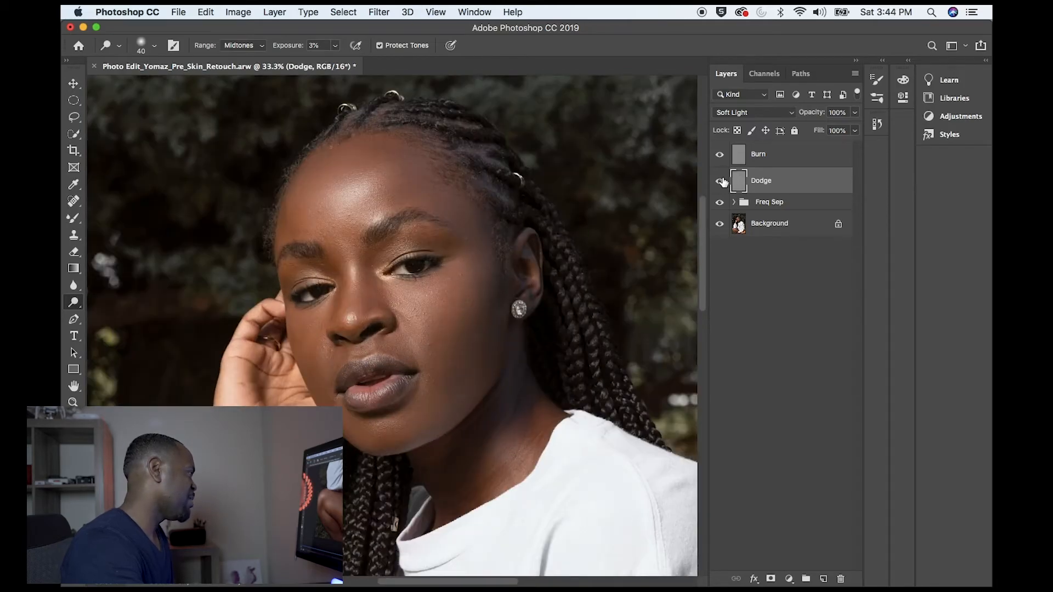
{"action": "left_click", "coordinate": [719, 180]}
{"action": "left_click", "coordinate": [719, 181]}
- Dodge the uneven tones on the thigh and knee with a 250 px brush, then enlarge it to 300 px
{"action": "key", "text": "bracketright"}
{"action": "key", "text": "bracketright"}
{"action": "key", "text": "bracketright"}
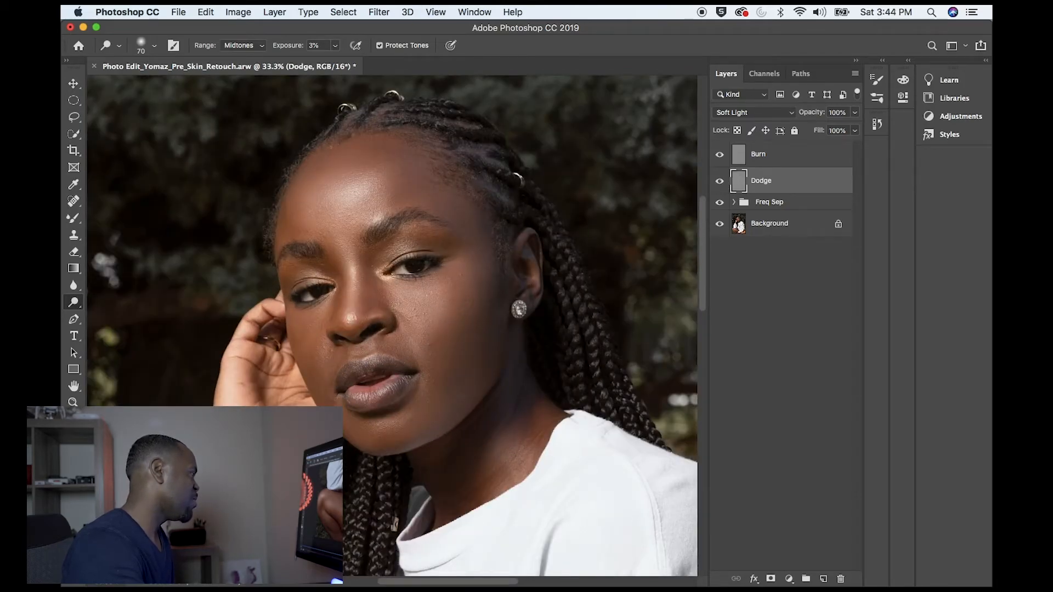
{"action": "scroll", "coordinate": [431, 409], "scroll_direction": "down", "scroll_amount": 10}
{"action": "key", "text": "super+minus"}
{"action": "key", "text": "bracketleft"}
{"action": "key", "text": "bracketleft"}
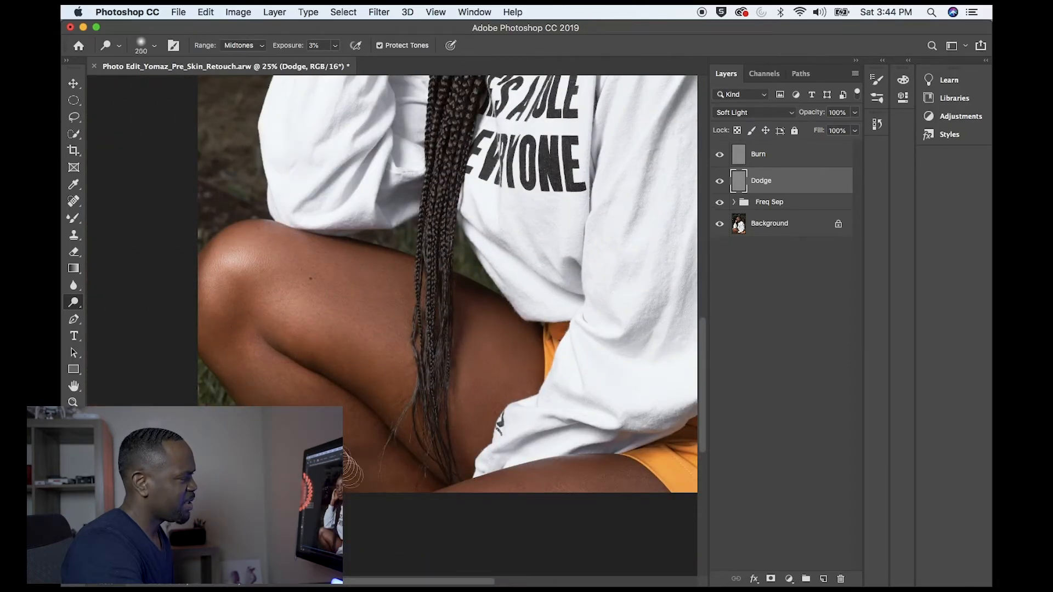
{"action": "left_click_drag", "start_coordinate": [357, 294], "coordinate": [268, 297]}
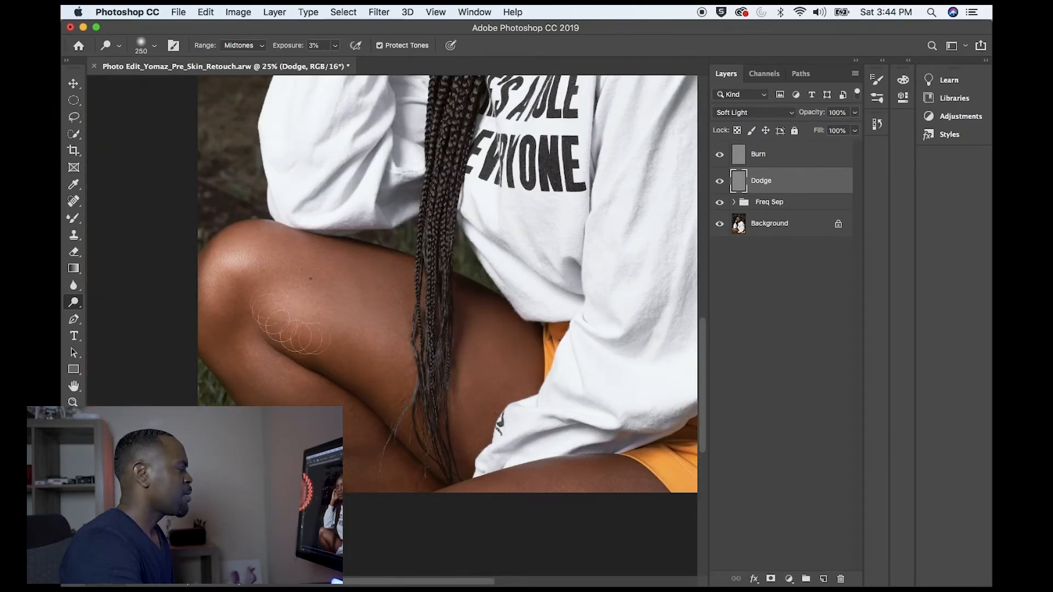
{"action": "key", "text": "bracketright"}
{"action": "key", "text": "bracketright"}
{"action": "key", "text": "bracketright"}
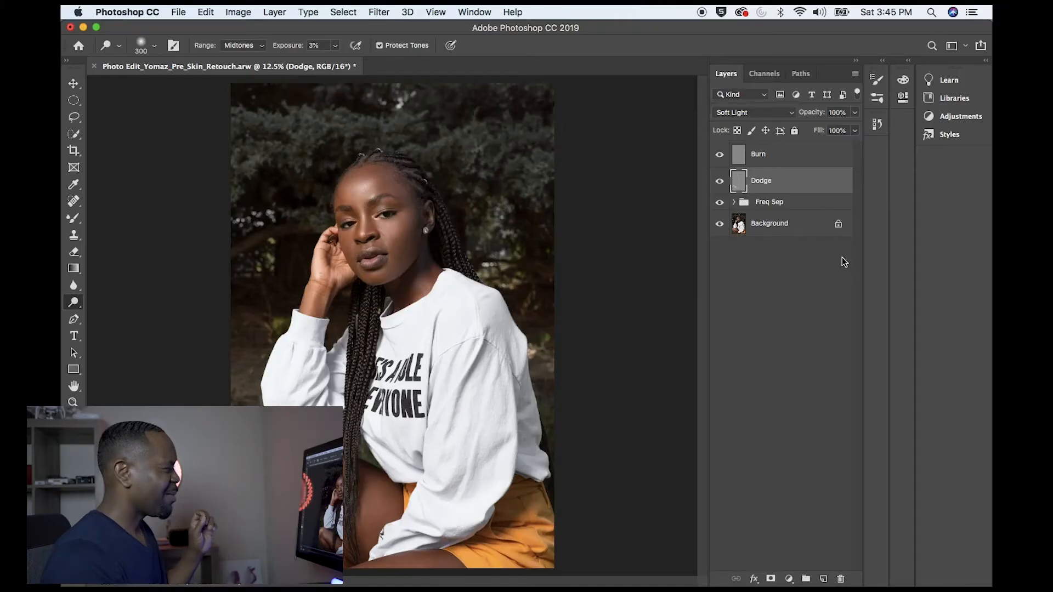
- Select the Burn layer and switch to the Burn tool
{"action": "left_click", "coordinate": [740, 160]}
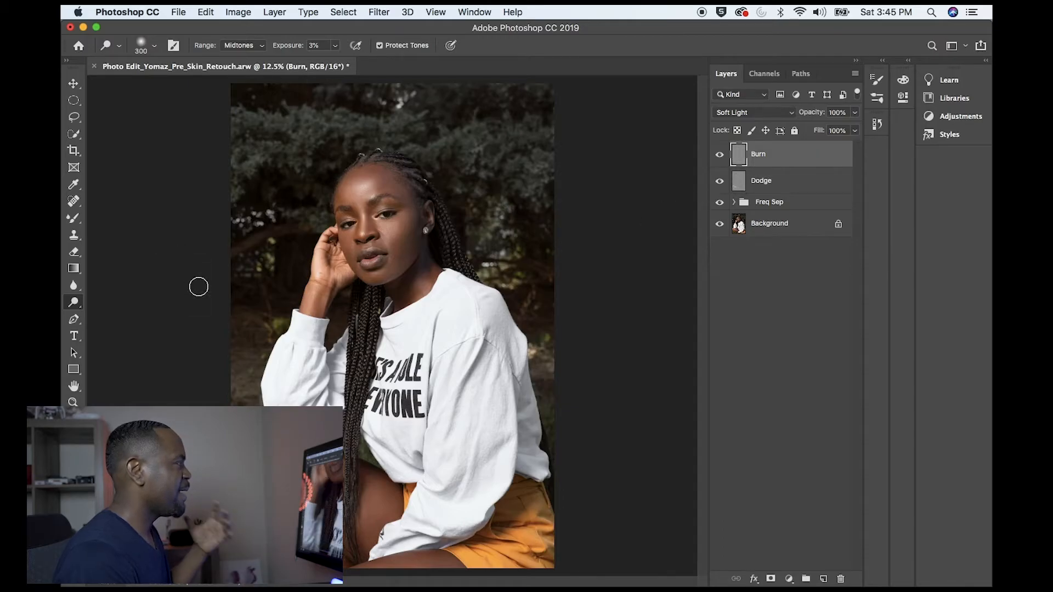
{"action": "left_click", "coordinate": [80, 305]}
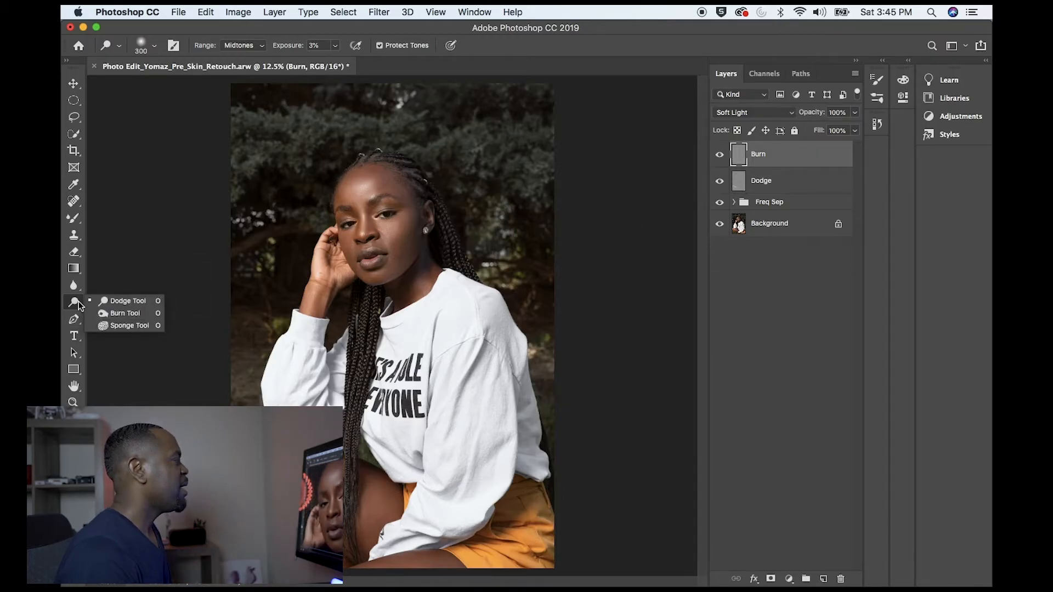
{"action": "left_click", "coordinate": [98, 314]}
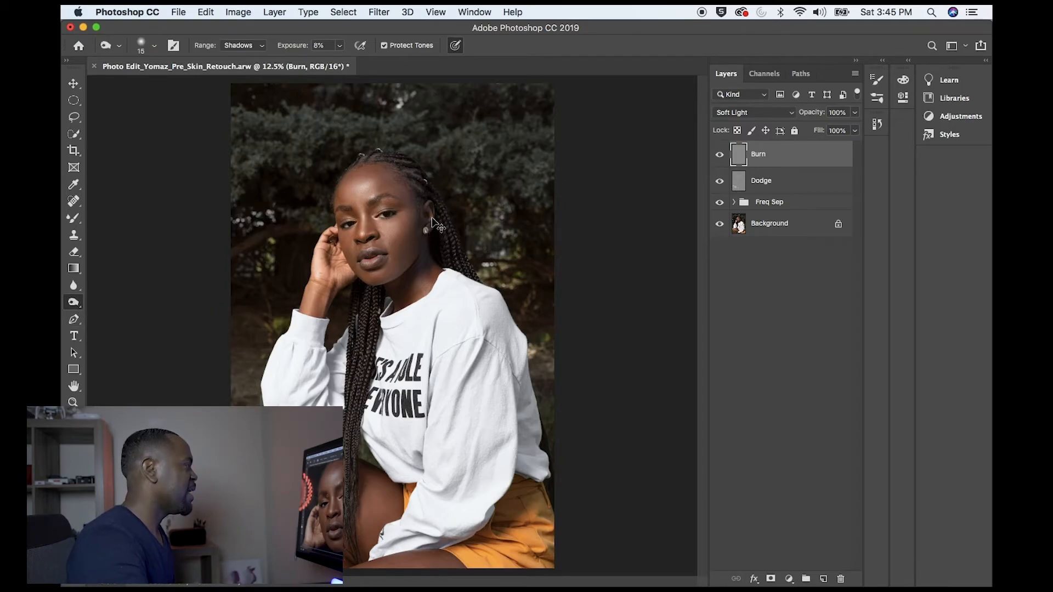
- Set the Burn tool to a 50 px brush and 4% exposure for work on the face
{"action": "key", "text": "super+equal"}
{"action": "key", "text": "super+equal"}
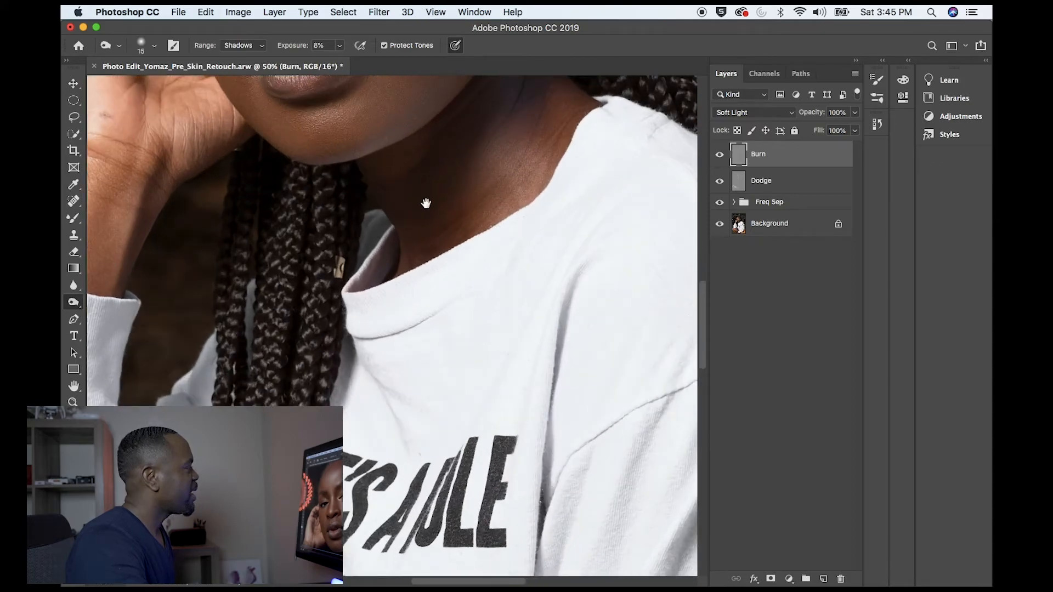
{"action": "left_click_drag", "start_coordinate": [426, 204], "coordinate": [446, 331]}
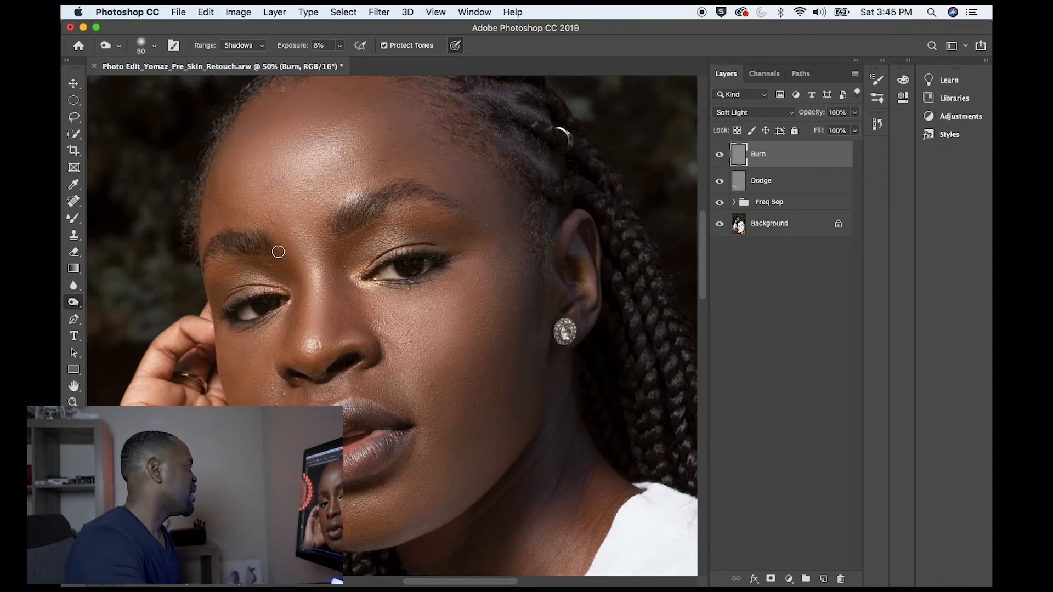
{"action": "left_click", "coordinate": [340, 46]}
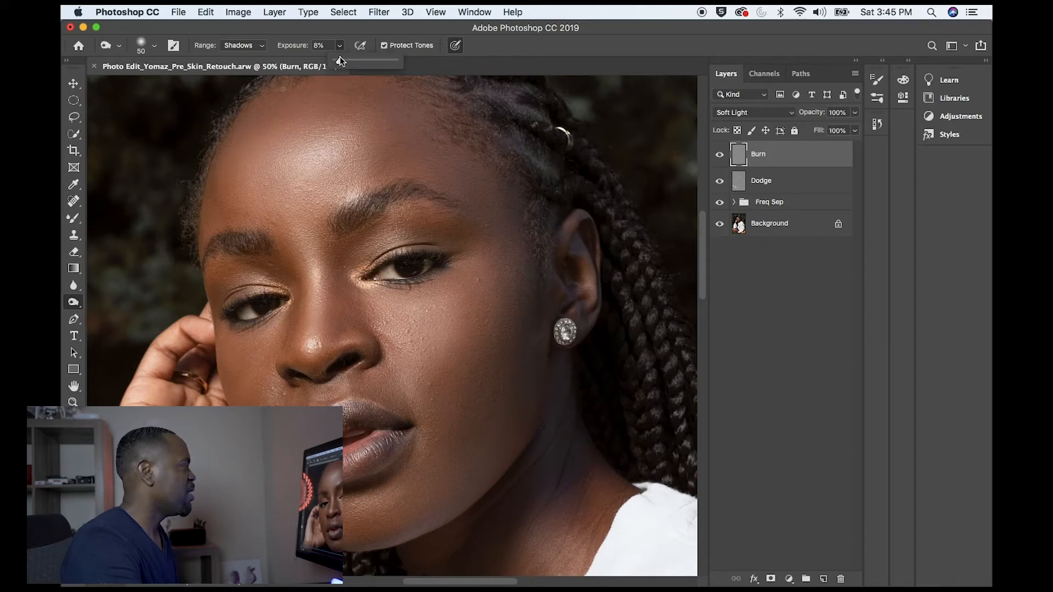
{"action": "left_click_drag", "start_coordinate": [338, 61], "coordinate": [336, 61]}
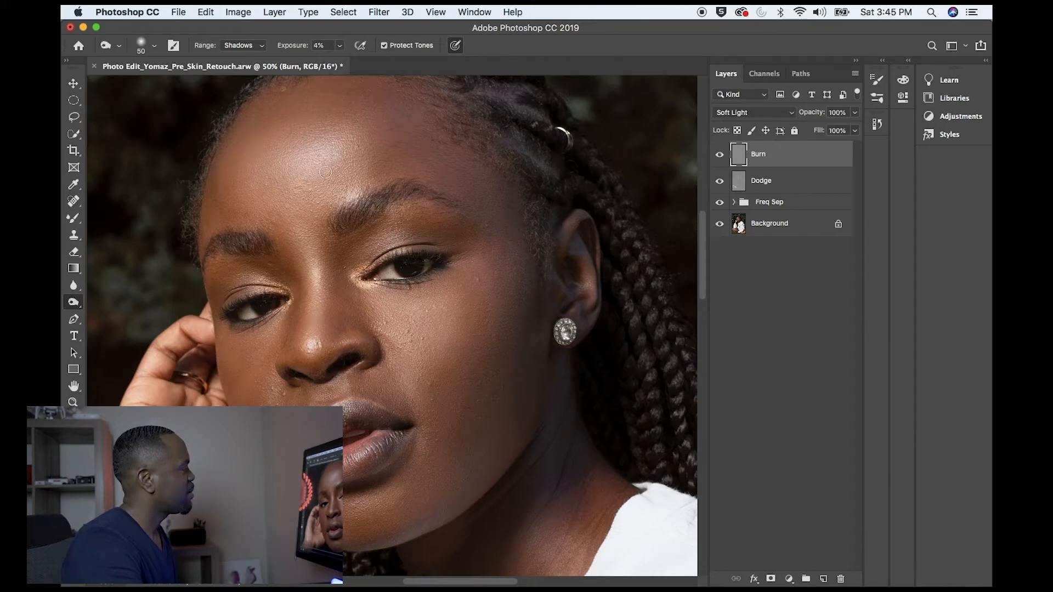
- Burn beside the nose bridge with a 70 to 80 px brush and along the upper forehead hairline at 125 px
{"action": "key", "text": "bracketleft"}
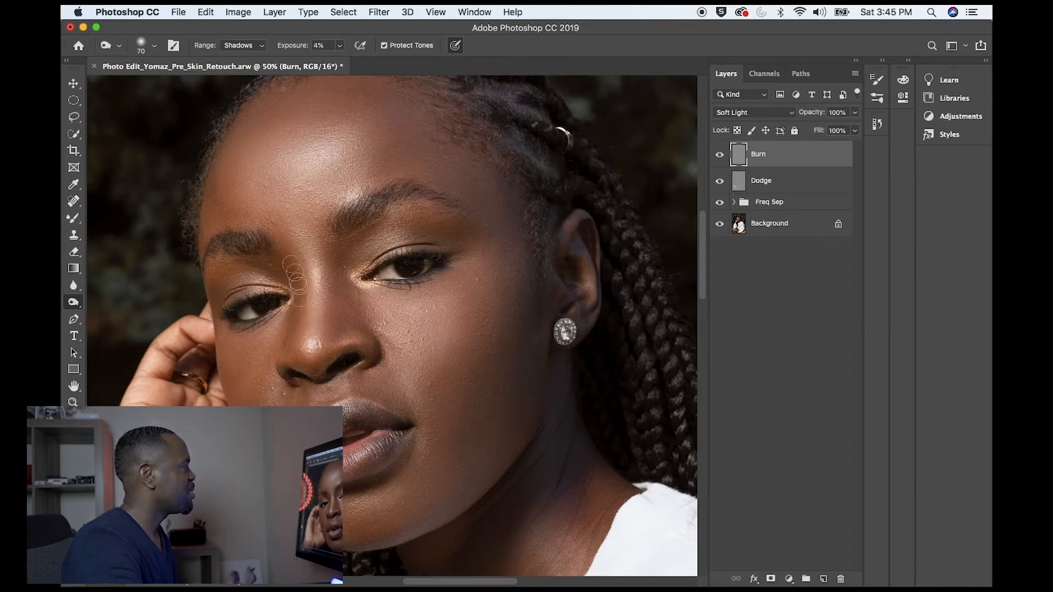
{"action": "key", "text": "bracketright"}
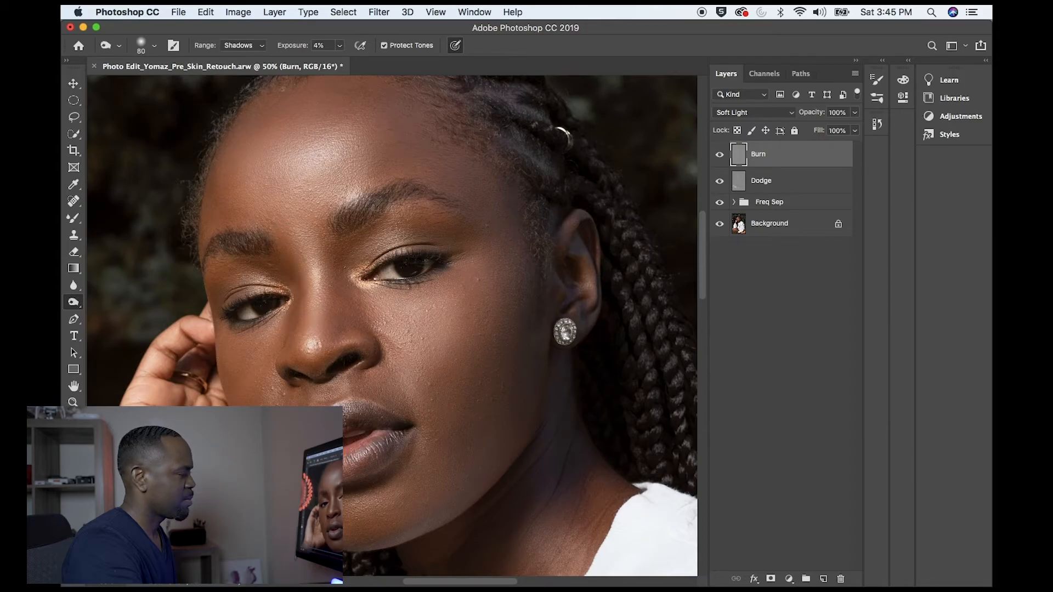
{"action": "key", "text": "bracketright"}
{"action": "key", "text": "bracketright"}
{"action": "scroll", "coordinate": [246, 126], "scroll_direction": "up", "scroll_amount": 3}
{"action": "key", "text": "bracketright"}
{"action": "key", "text": "bracketright"}
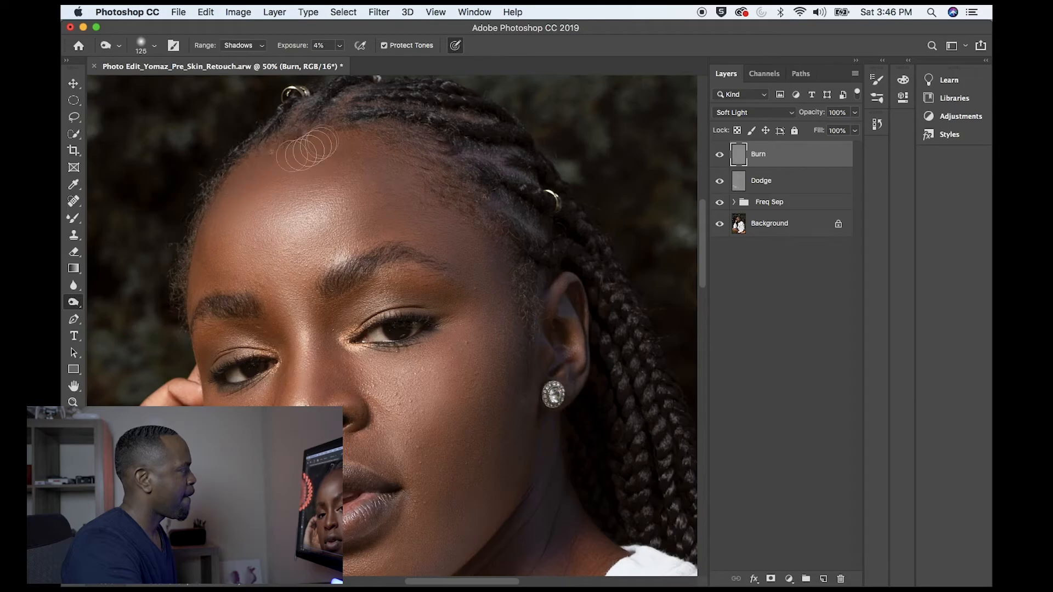
- Burn the temple beside the outer eyebrow at 100 px, then reduce the brush to 80 px
{"action": "key", "text": "bracketleft"}
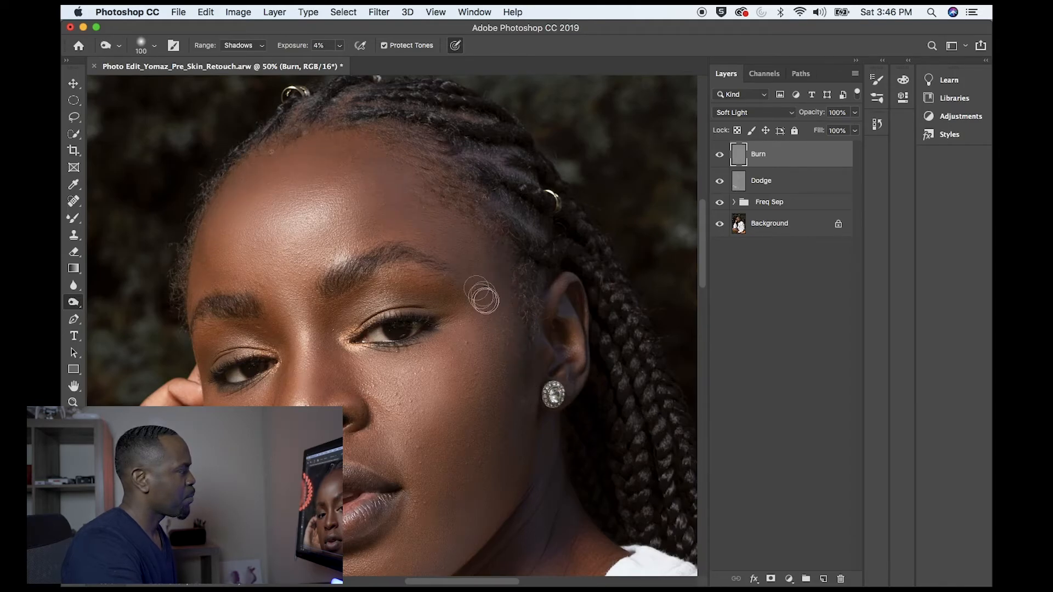
{"action": "key", "text": "bracketleft"}
{"action": "key", "text": "bracketleft"}
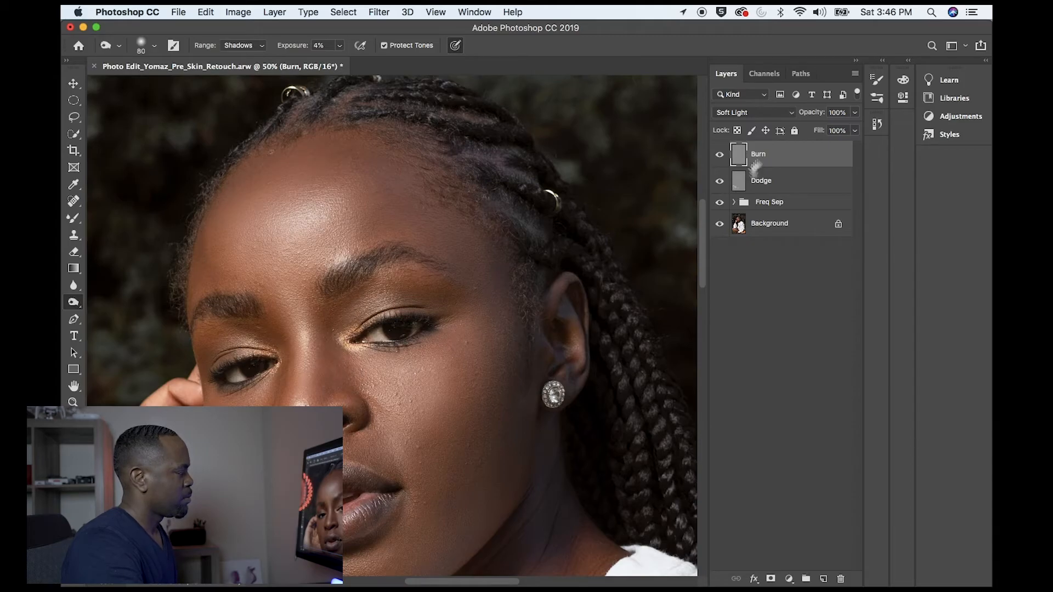
- Raise the Burn tool's exposure to 6% and reduce its brush to 50 px
{"action": "left_click", "coordinate": [321, 45]}
{"action": "key", "text": "Up"}
{"action": "key", "text": "Up"}
{"action": "key", "text": "Return"}
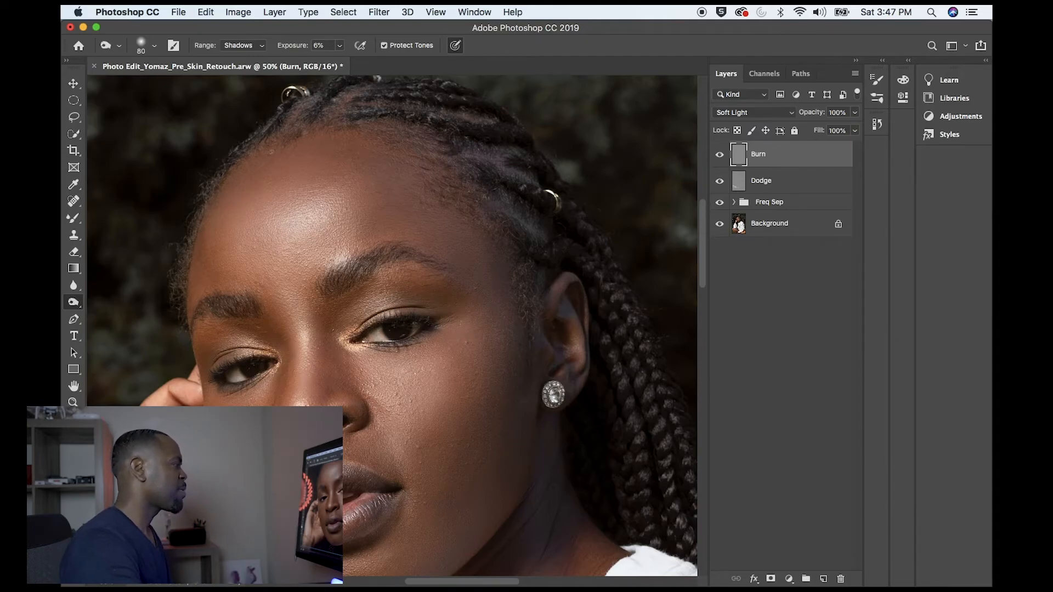
{"action": "key", "text": "bracketleft"}
{"action": "key", "text": "bracketleft"}
{"action": "key", "text": "bracketleft"}
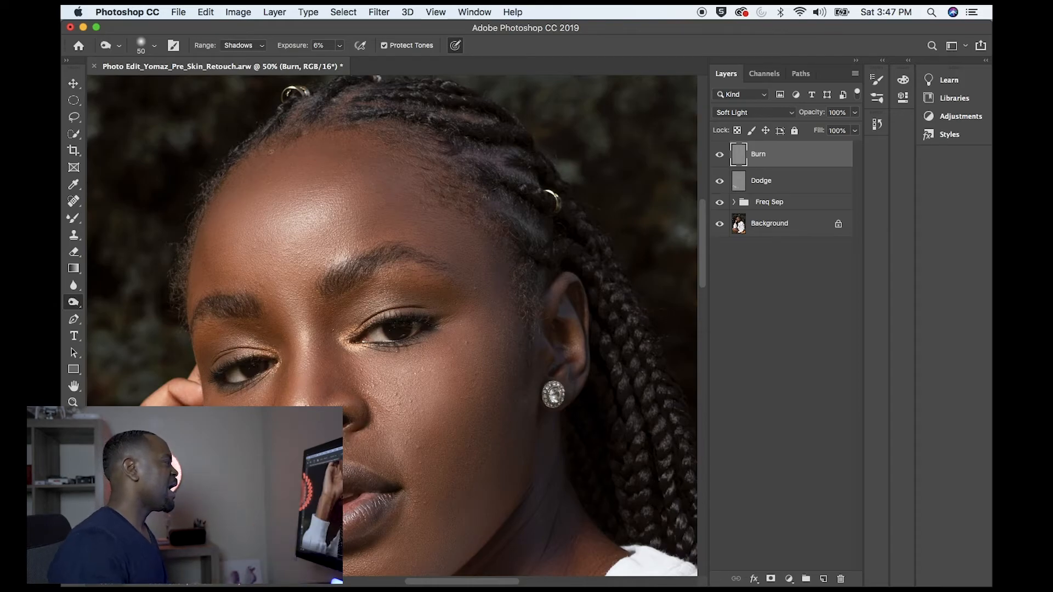
- Burn the jawline below the earring with an 80 px brush, then enlarge the brush to 125 px
{"action": "key", "text": "bracketright"}
{"action": "key", "text": "bracketright"}
{"action": "key", "text": "bracketright"}
{"action": "scroll", "coordinate": [543, 435], "scroll_direction": "down", "scroll_amount": 4}
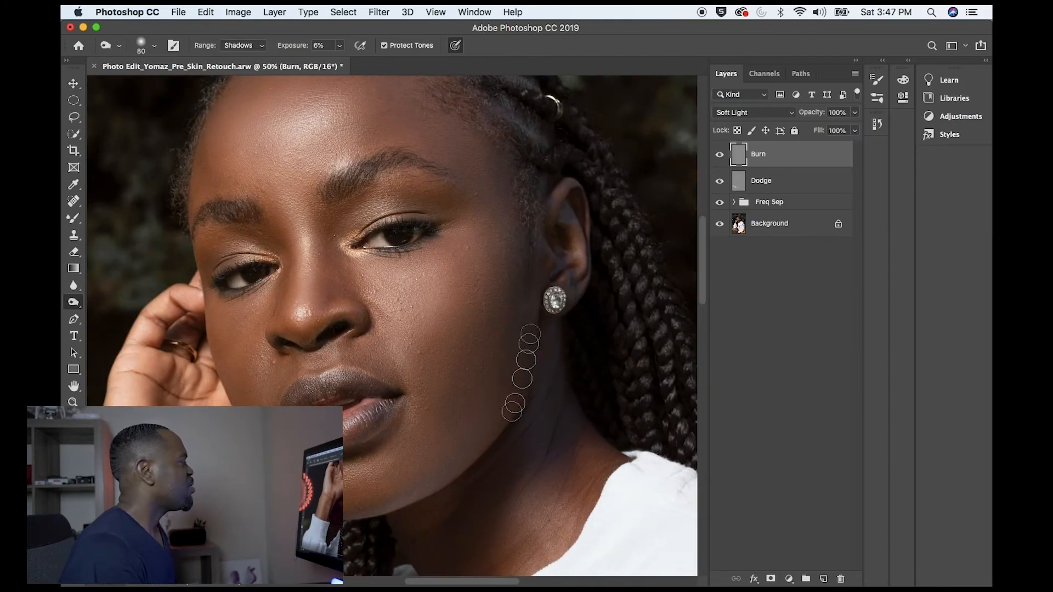
{"action": "key", "text": "bracketright"}
{"action": "key", "text": "bracketright"}
{"action": "key", "text": "bracketright"}
{"action": "key", "text": "super+minus"}
{"action": "key", "text": "super+minus"}
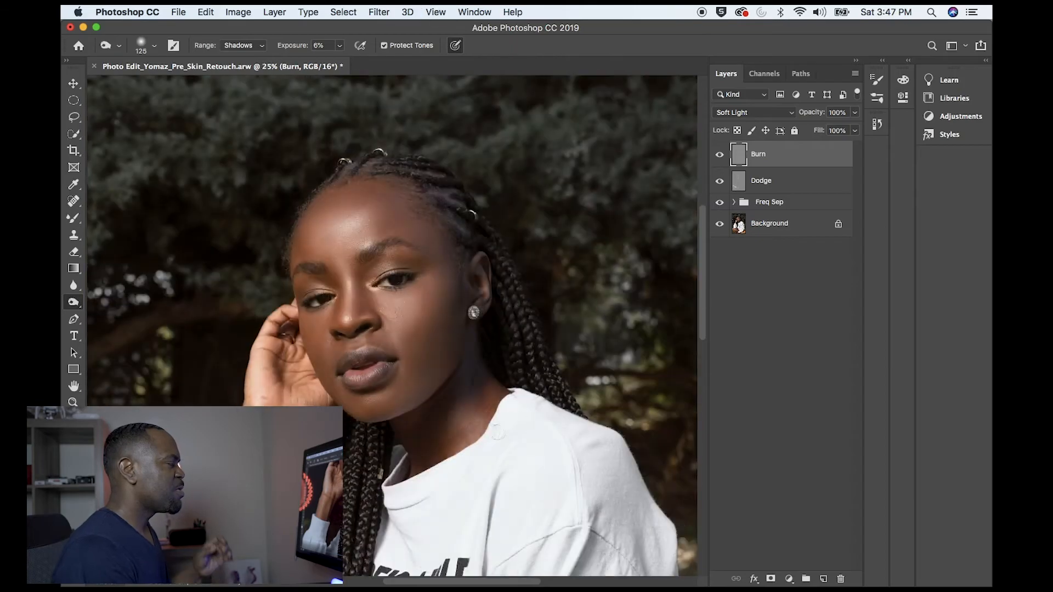
- Burn the shadowed inner edge of the raised hand and wrist with a 70 px brush
{"action": "scroll", "coordinate": [472, 263], "scroll_direction": "down", "scroll_amount": 3}
{"action": "key", "text": "super+equal"}
{"action": "key", "text": "super+equal"}
{"action": "scroll", "coordinate": [291, 337], "scroll_direction": "down", "scroll_amount": 4}
{"action": "key", "text": "bracketleft"}
{"action": "key", "text": "bracketleft"}
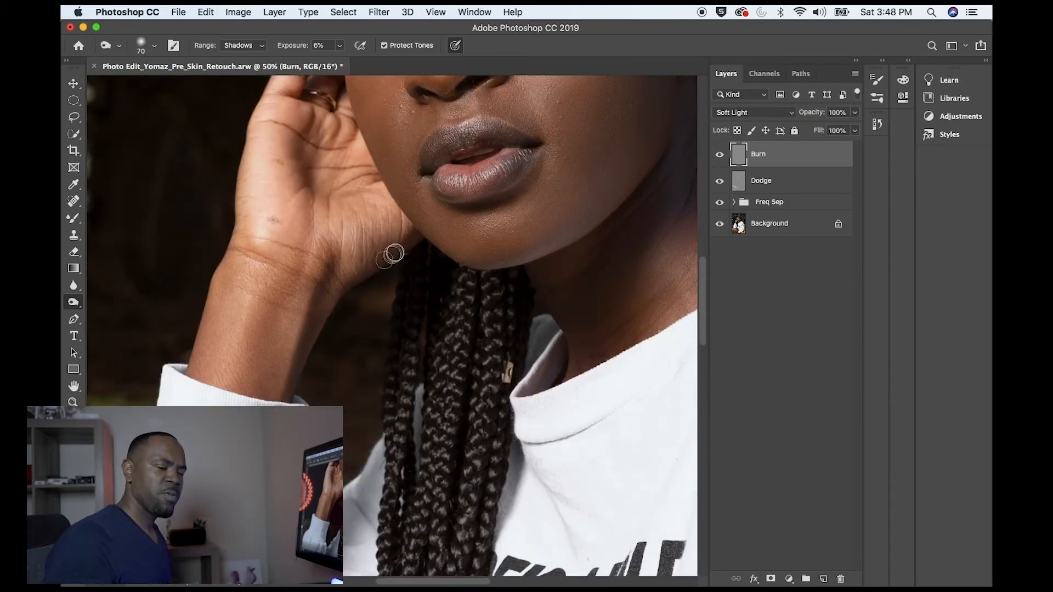
{"action": "key", "text": "bracketright"}
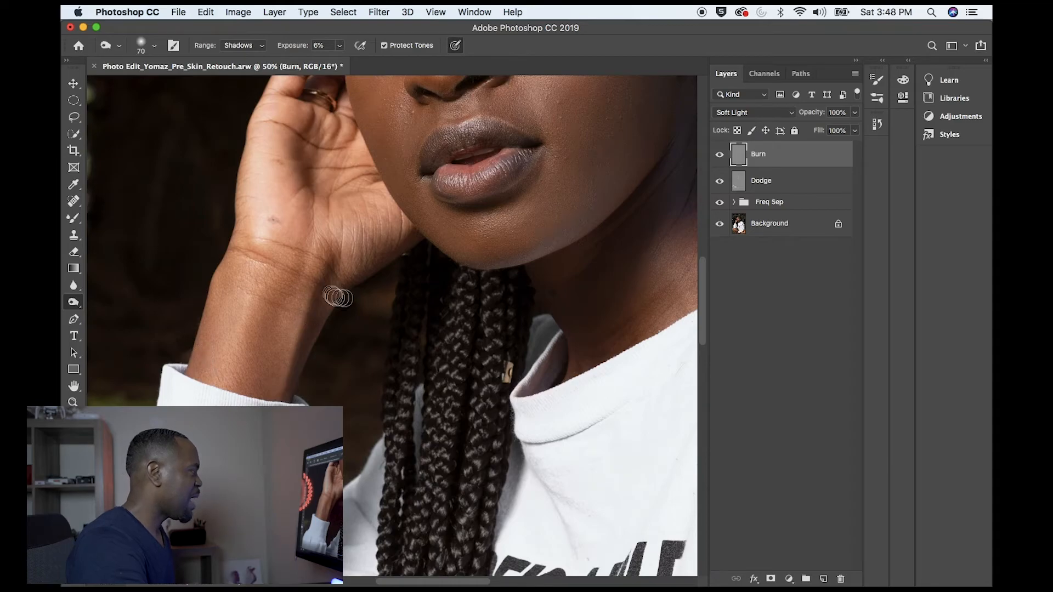
- Burn the shadowed crease between the thigh and lower leg with a 200 px brush
{"action": "scroll", "coordinate": [335, 299], "scroll_direction": "up", "scroll_amount": 4}
{"action": "key", "text": "bracketright"}
{"action": "key", "text": "bracketright"}
{"action": "key", "text": "bracketright"}
{"action": "key", "text": "bracketright"}
{"action": "left_click_drag", "start_coordinate": [500, 409], "coordinate": [497, 148]}
{"action": "key", "text": "super+minus"}
{"action": "left_click_drag", "start_coordinate": [307, 378], "coordinate": [379, 252]}
{"action": "key", "text": "bracketright"}
{"action": "key", "text": "bracketright"}
{"action": "key", "text": "bracketright"}
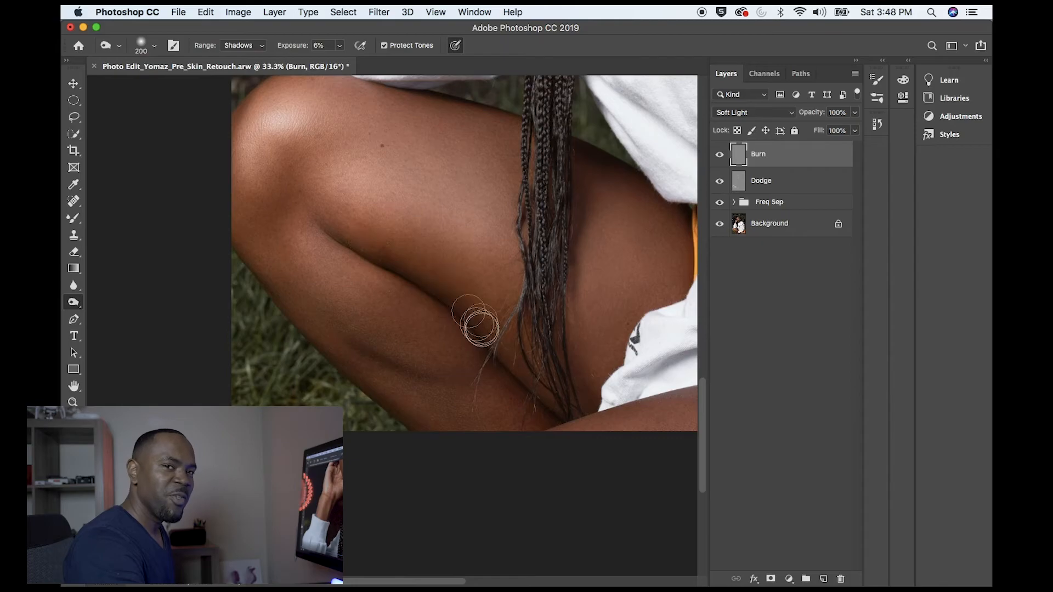
{"action": "key", "text": "bracketleft"}
{"action": "key", "text": "bracketleft"}
{"action": "scroll", "coordinate": [262, 176], "scroll_direction": "up", "scroll_amount": 3}
{"action": "key", "text": "p"}
{"action": "left_click", "coordinate": [262, 181]}
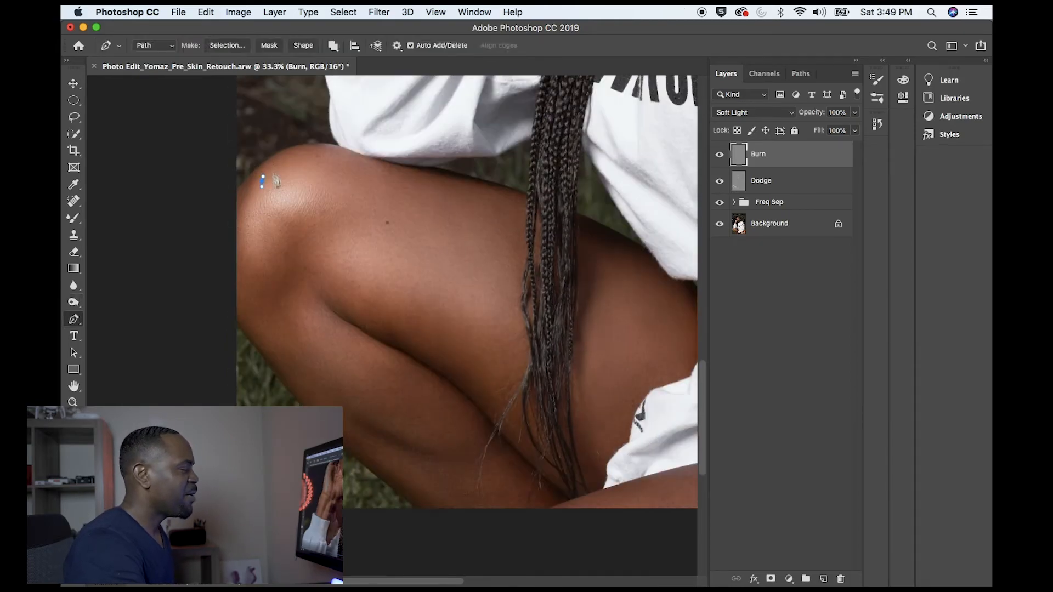
{"action": "key", "text": "b"}
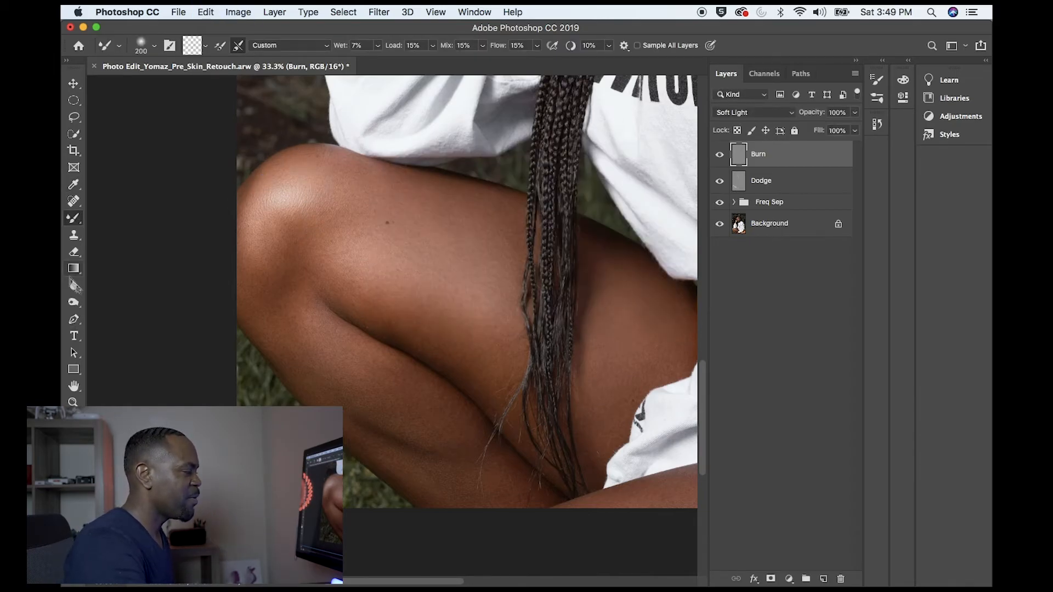
{"action": "left_click", "coordinate": [74, 302]}
- Burn the front thigh just beneath the white sleeve with a 200 px brush
{"action": "key", "text": "bracketright"}
{"action": "key", "text": "bracketright"}
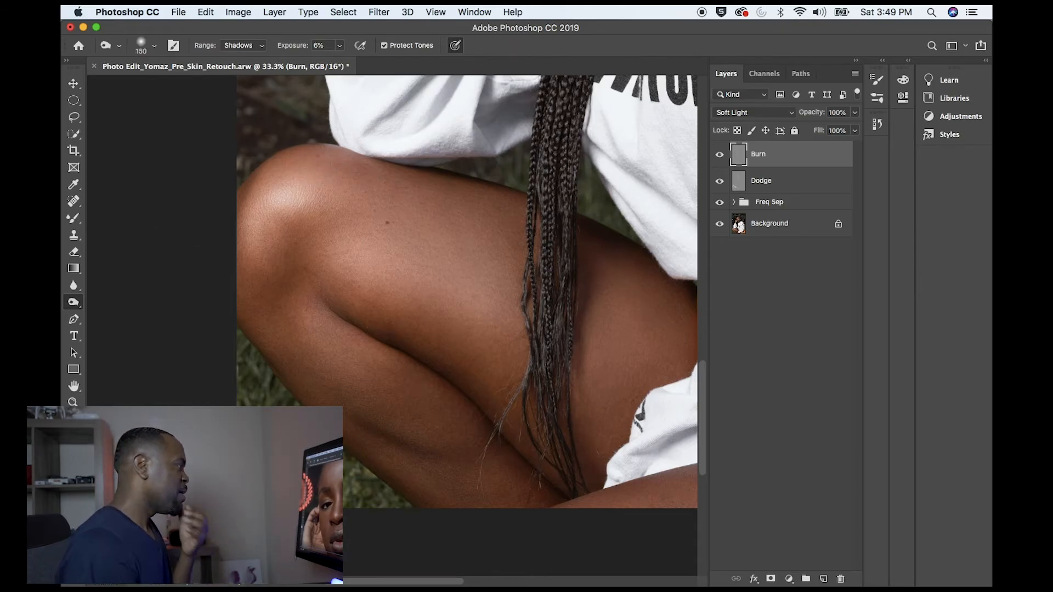
{"action": "key", "text": "bracketright"}
{"action": "key", "text": "bracketright"}
{"action": "key", "text": "bracketright"}
{"action": "mouse_move", "coordinate": [684, 512]}
{"action": "left_mouse_down"}
{"action": "mouse_move", "coordinate": [426, 335]}
{"action": "mouse_move", "coordinate": [409, 355]}
{"action": "left_mouse_up"}
{"action": "key", "text": "bracketleft"}
{"action": "mouse_move", "coordinate": [476, 311]}
{"action": "left_mouse_down"}
{"action": "mouse_move", "coordinate": [524, 321]}
{"action": "mouse_move", "coordinate": [503, 312]}
{"action": "left_mouse_up"}
- Select the Dodge layer, switch to the Dodge tool and set its exposure to 8%
{"action": "key", "text": "super+minus"}
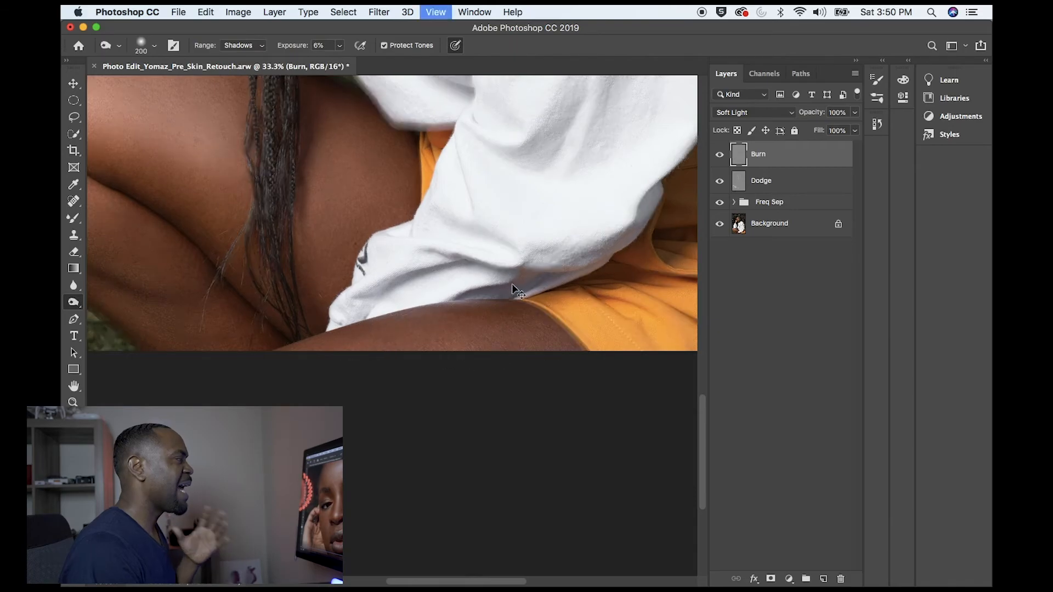
{"action": "scroll", "coordinate": [392, 329], "scroll_direction": "down", "scroll_amount": 2}
{"action": "key", "text": "alt+bracketleft"}
{"action": "left_click_drag", "start_coordinate": [76, 306], "coordinate": [115, 303]}
{"action": "key", "text": "super+plus"}
{"action": "key", "text": "super+plus"}
{"action": "scroll", "coordinate": [389, 340], "scroll_direction": "up", "scroll_amount": 4}
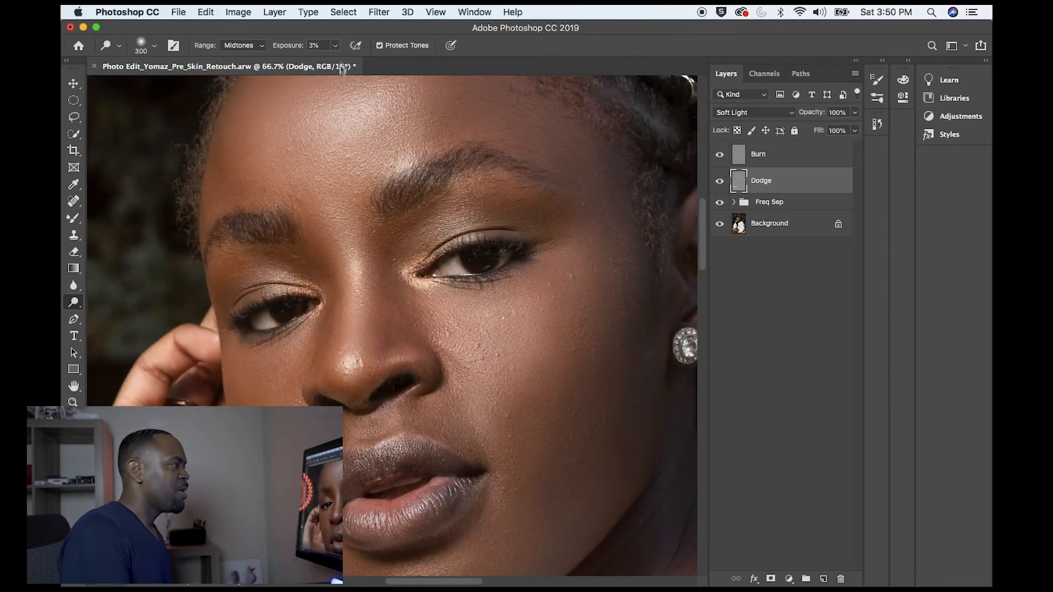
{"action": "type", "text": "8"}
{"action": "key", "text": "Return"}
- Dodge the white of the eye farther from the earring with a 30 px brush
{"action": "key", "text": "bracketleft"}
{"action": "key", "text": "bracketleft"}
{"action": "key", "text": "bracketleft"}
{"action": "key", "text": "bracketleft"}
{"action": "key", "text": "bracketleft"}
{"action": "key", "text": "bracketleft"}
{"action": "key", "text": "bracketleft"}
{"action": "key", "text": "bracketleft"}
{"action": "key", "text": "bracketleft"}
{"action": "key", "text": "bracketleft"}
{"action": "key", "text": "bracketleft"}
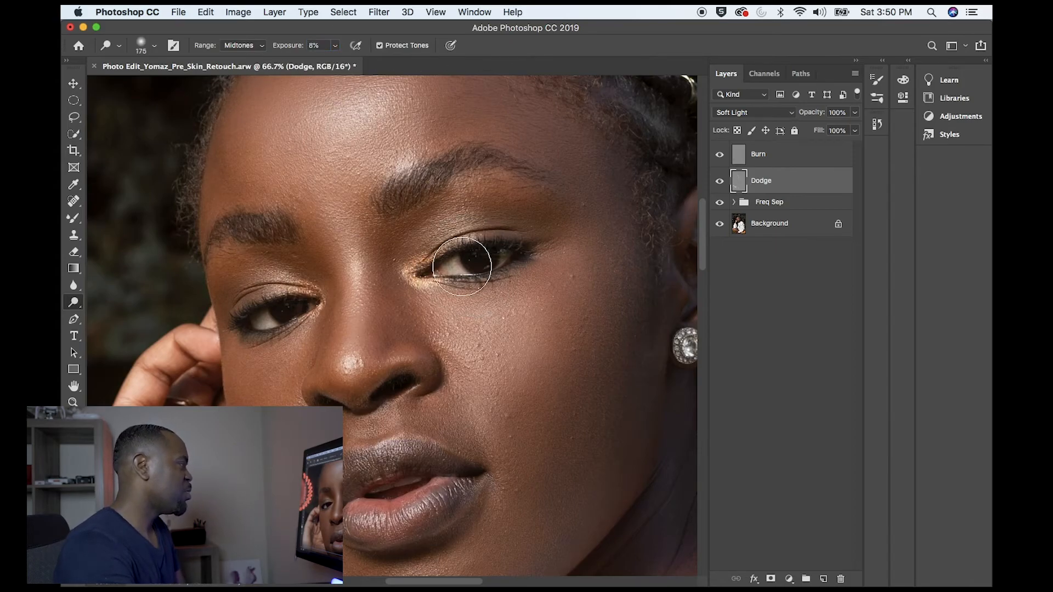
{"action": "key", "text": "bracketleft"}
{"action": "key", "text": "bracketleft"}
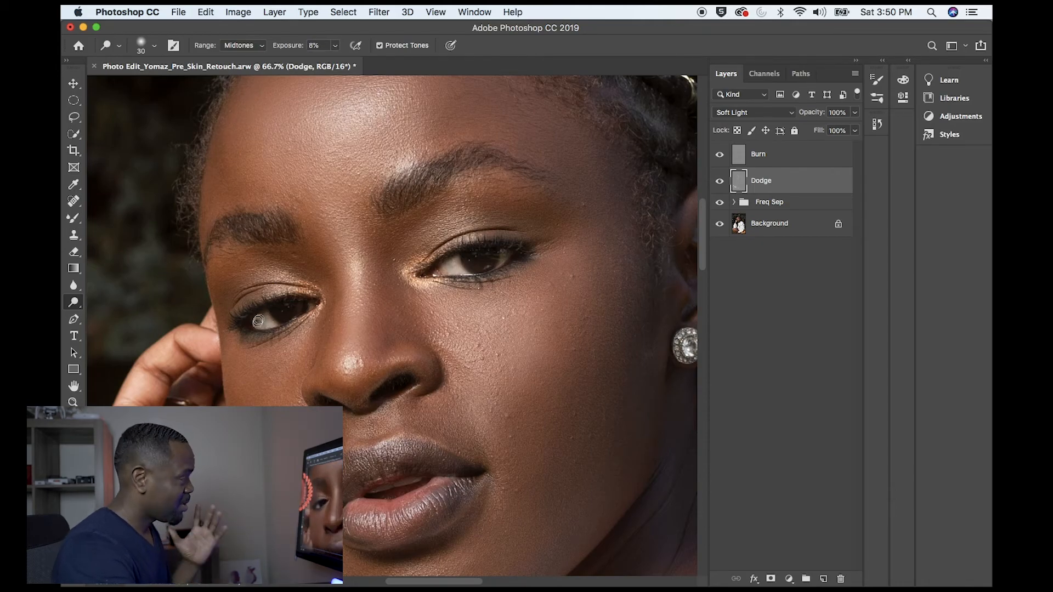
{"action": "key", "text": "super+equal"}
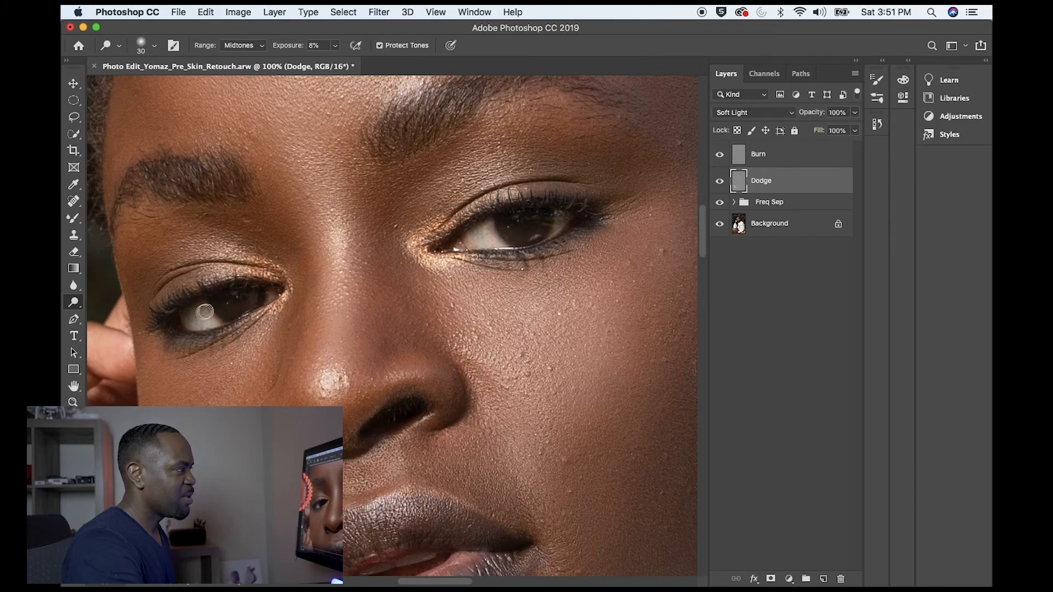
- Reduce the Dodge brush to 8 px for fine work around the eye nearest the earring
{"action": "key", "text": "super+equal"}
{"action": "left_click_drag", "start_coordinate": [576, 259], "coordinate": [404, 341]}
{"action": "key", "text": "super+minus"}
{"action": "key", "text": "["}
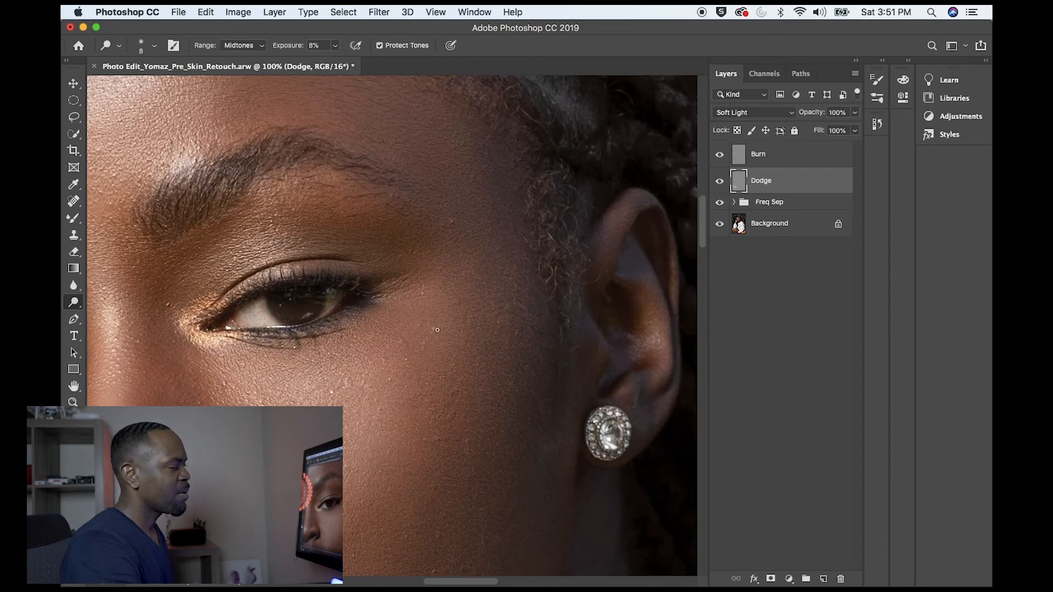